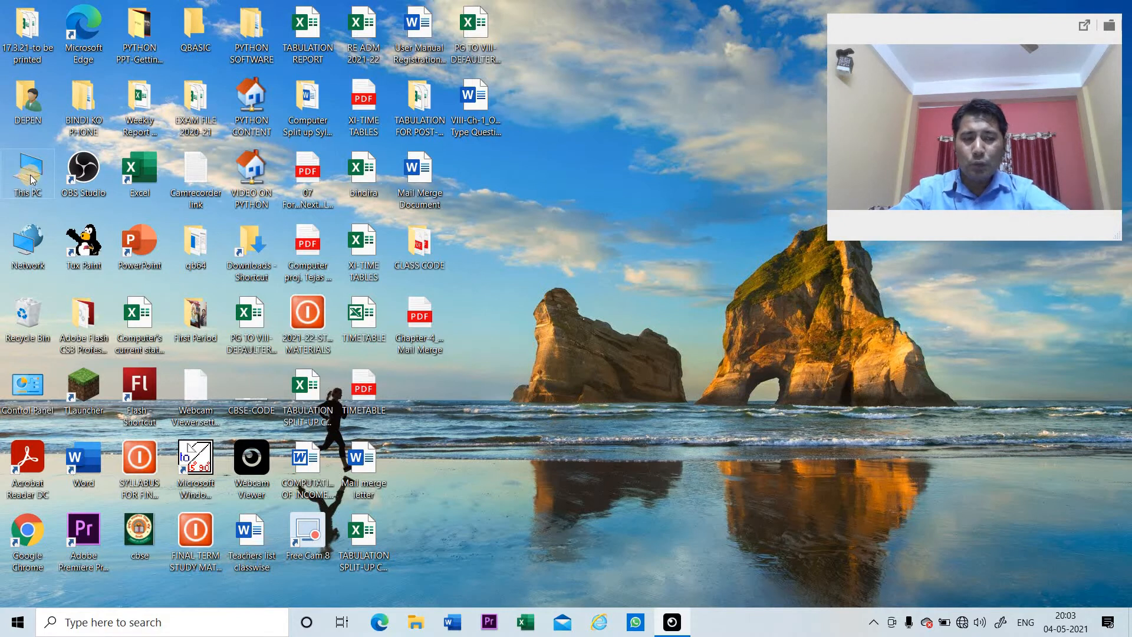
- Open This PC in a maximized window, look through its folders, drives and navigation tree, and close it
double_click(30, 177)
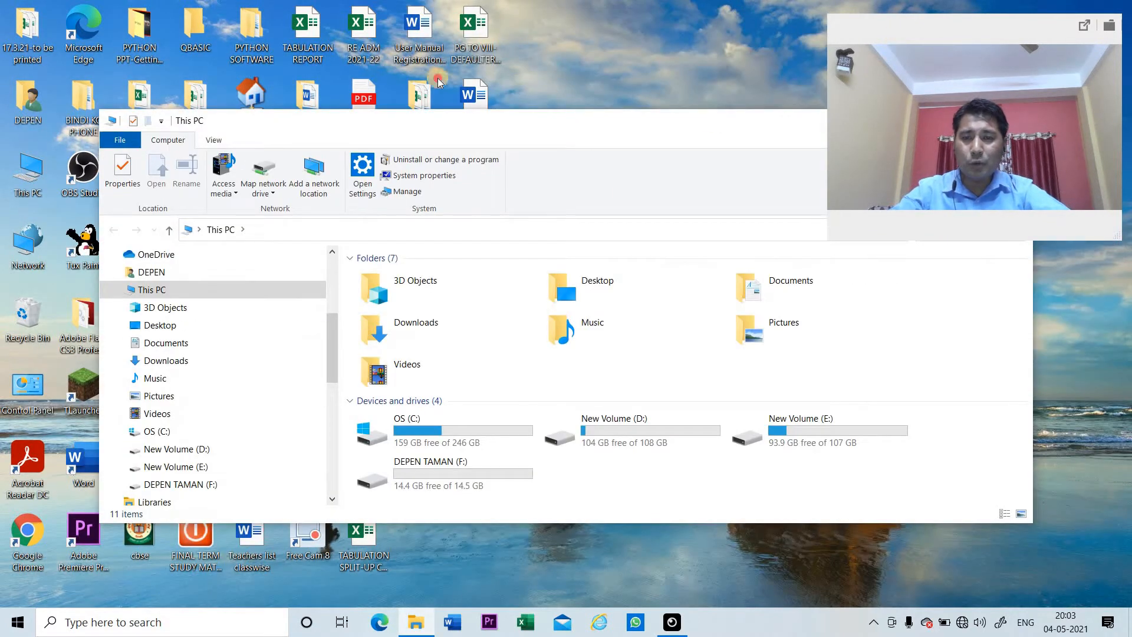
left_click(979, 122)
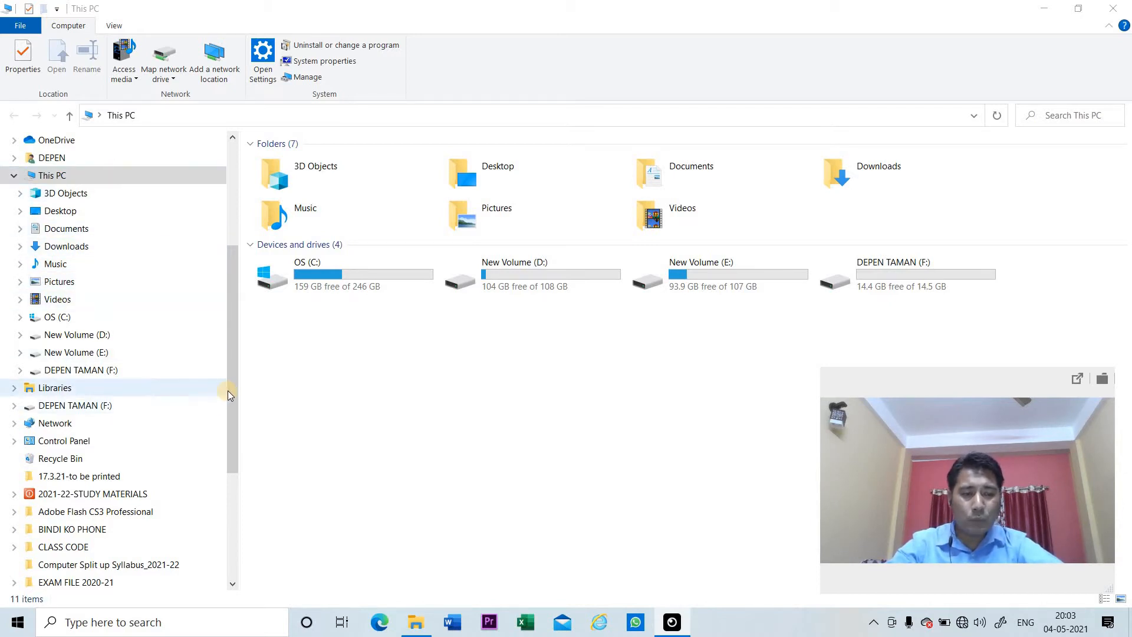
scroll(233, 271, "up", 4)
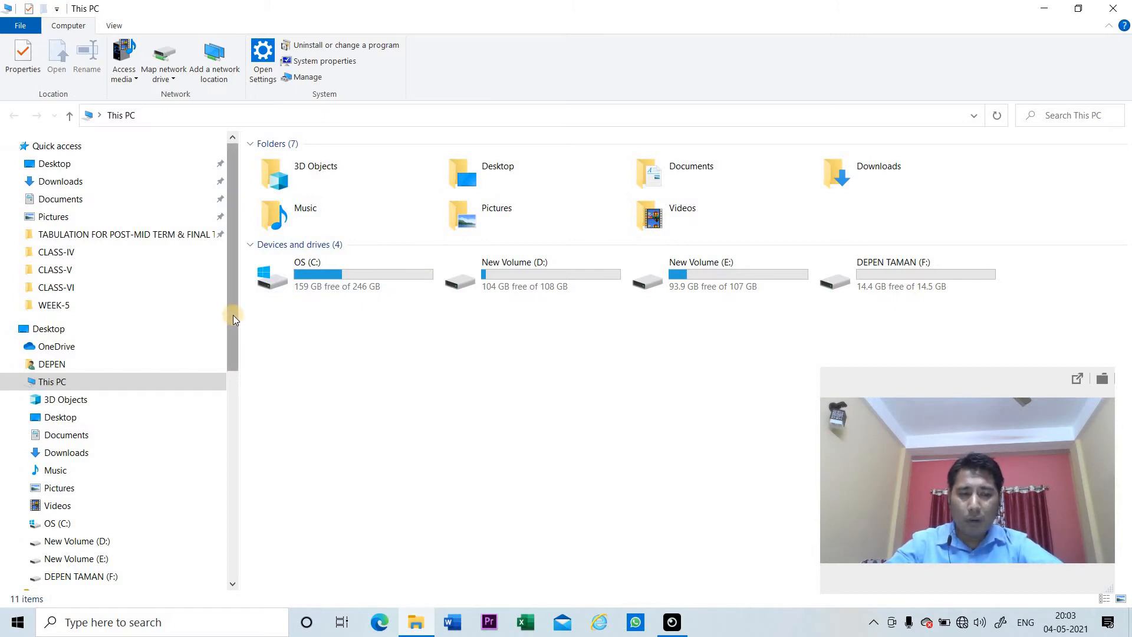
mouse_move(231, 327)
left_mouse_down()
mouse_move(229, 466)
mouse_move(236, 321)
mouse_move(235, 345)
left_mouse_up()
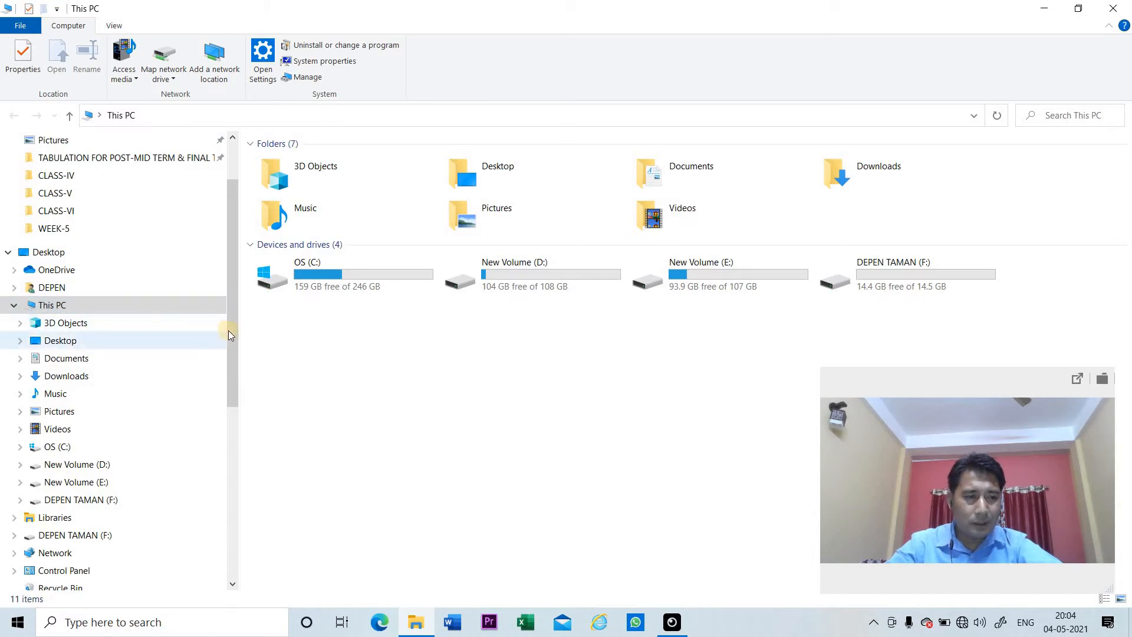
scroll(232, 354, "down", 2)
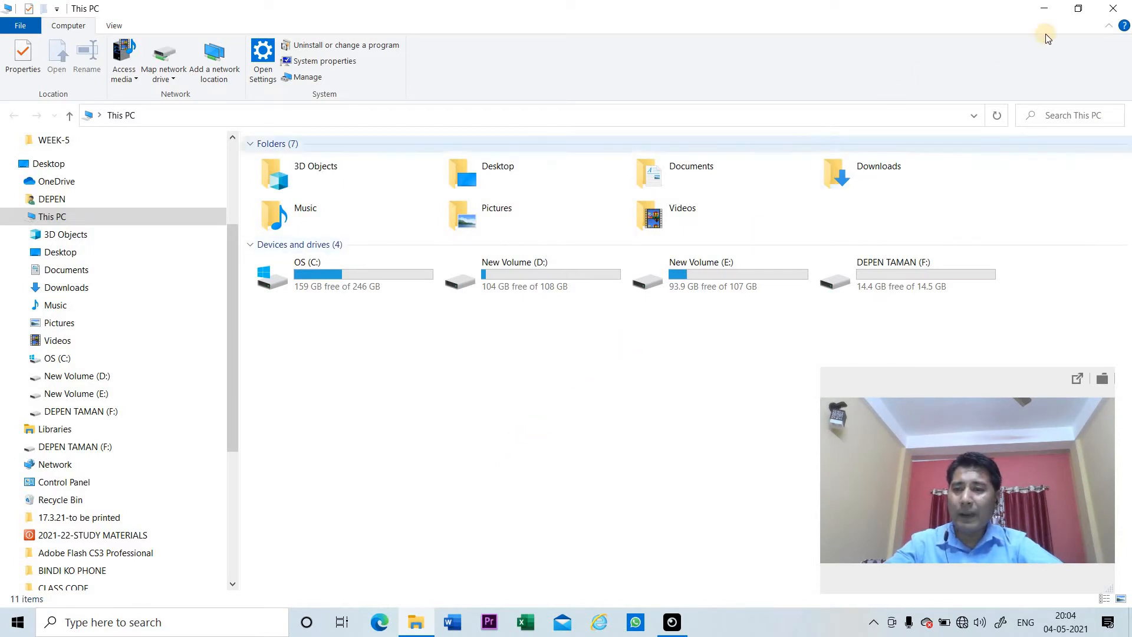
left_click(1113, 8)
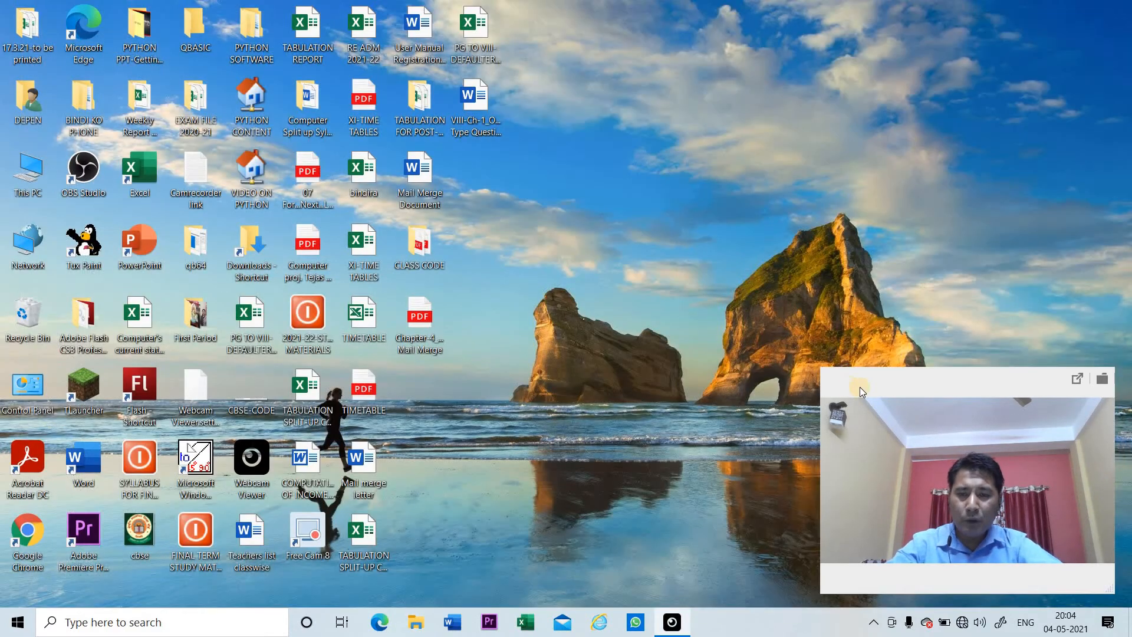
left_click_drag(859, 384, 866, 239)
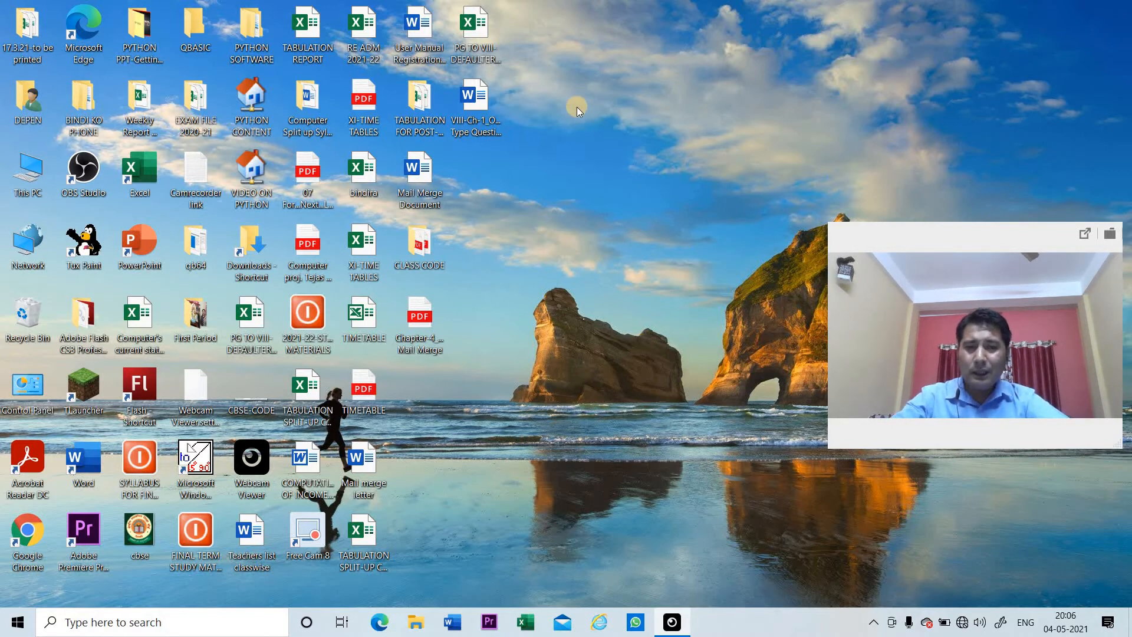
- Create a new folder named CLASS-V on the empty area of the desktop and move it slightly higher
right_click(591, 137)
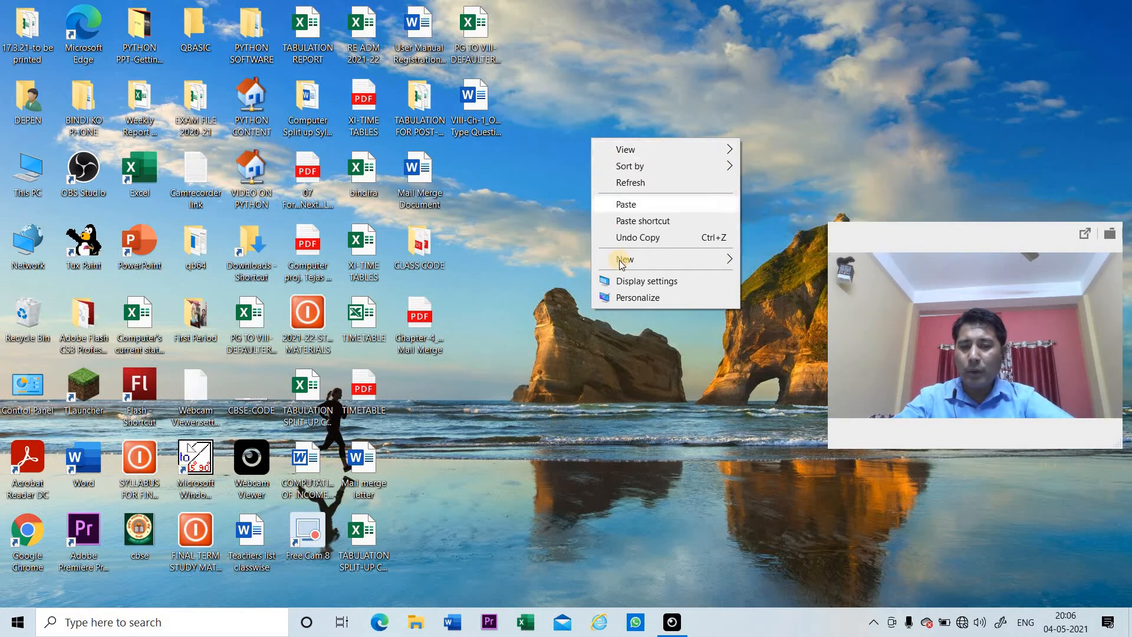
mouse_move(619, 260)
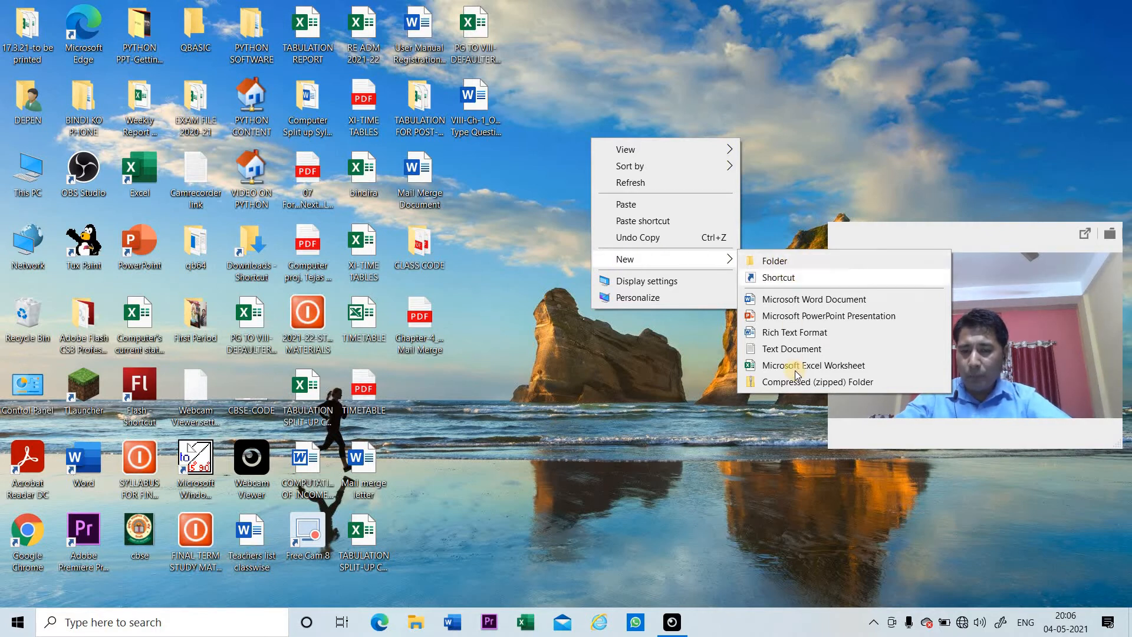
left_click(775, 261)
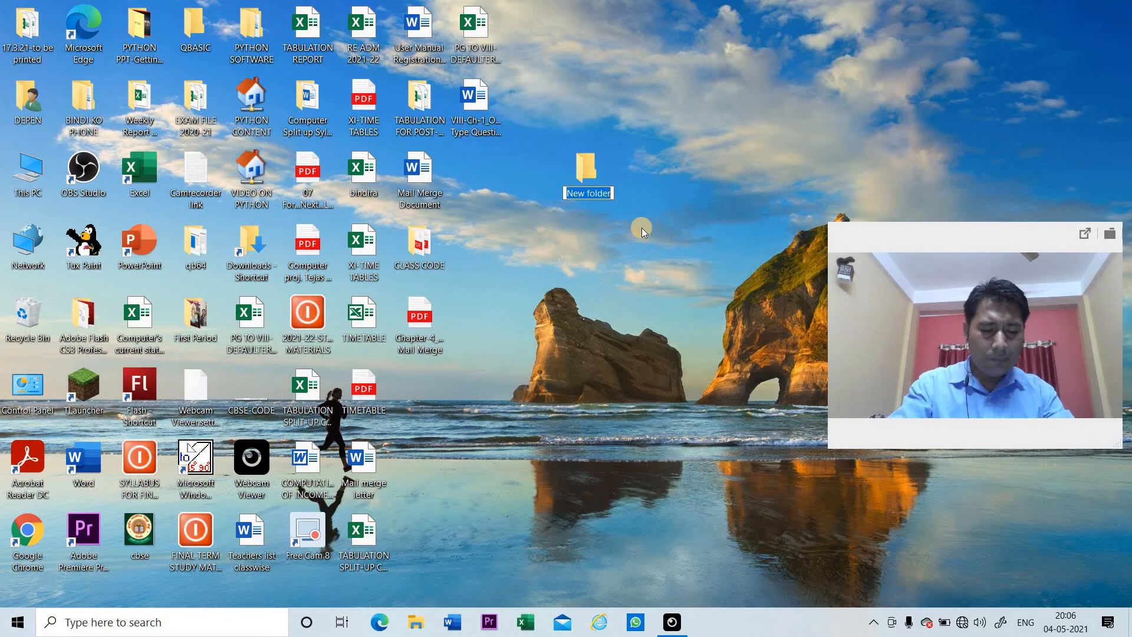
type("CLASS")
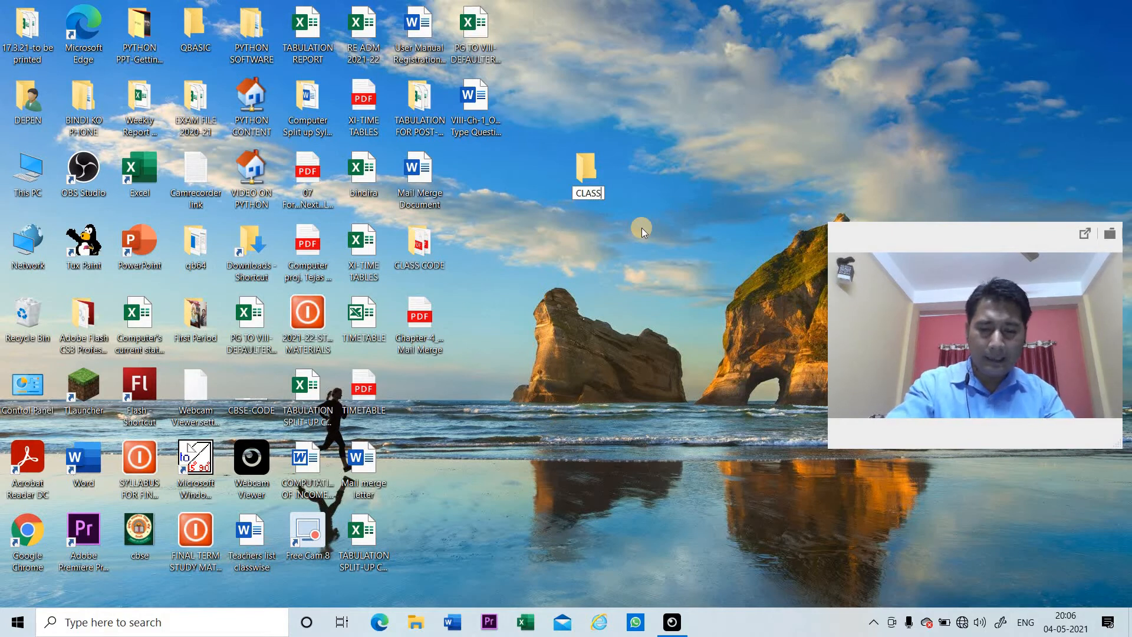
type("-V")
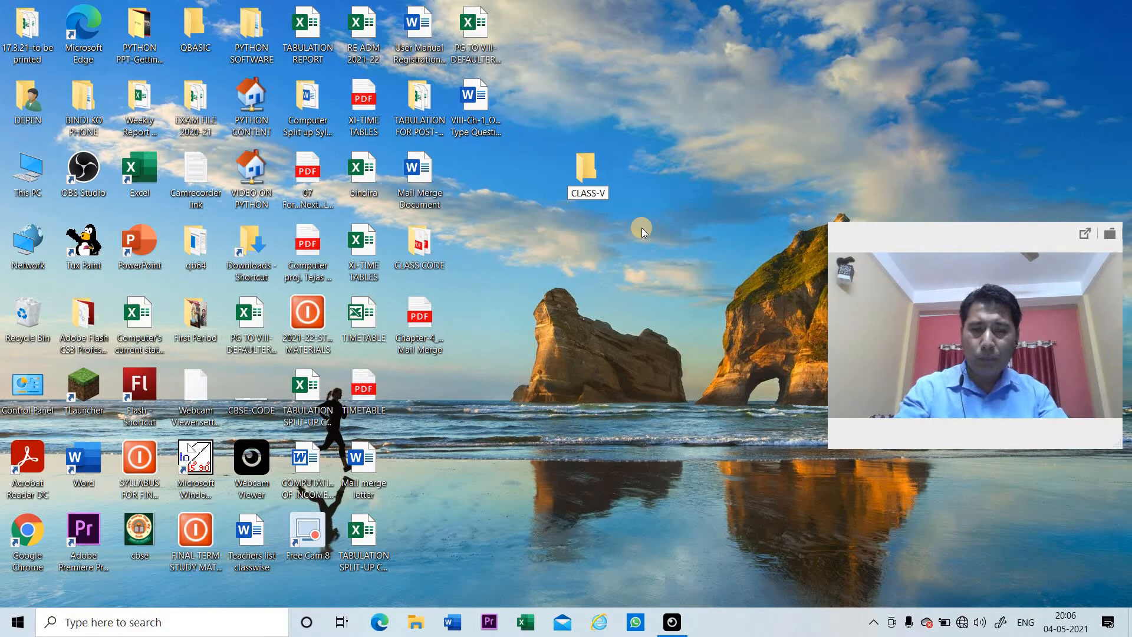
key("Return")
left_click(595, 173)
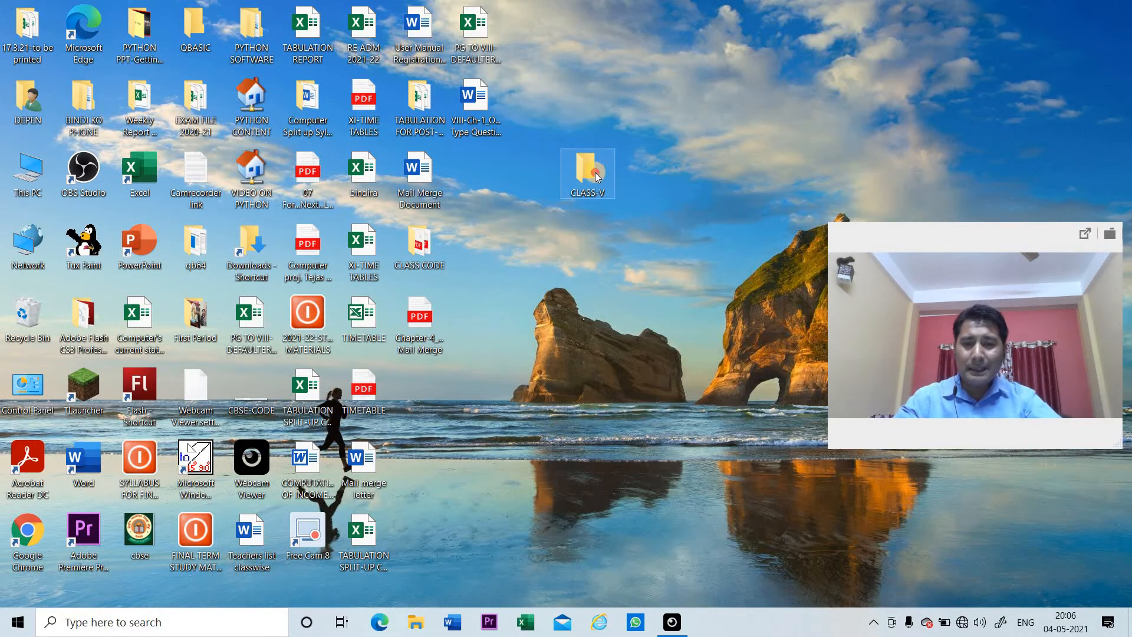
left_click_drag(596, 173, 601, 137)
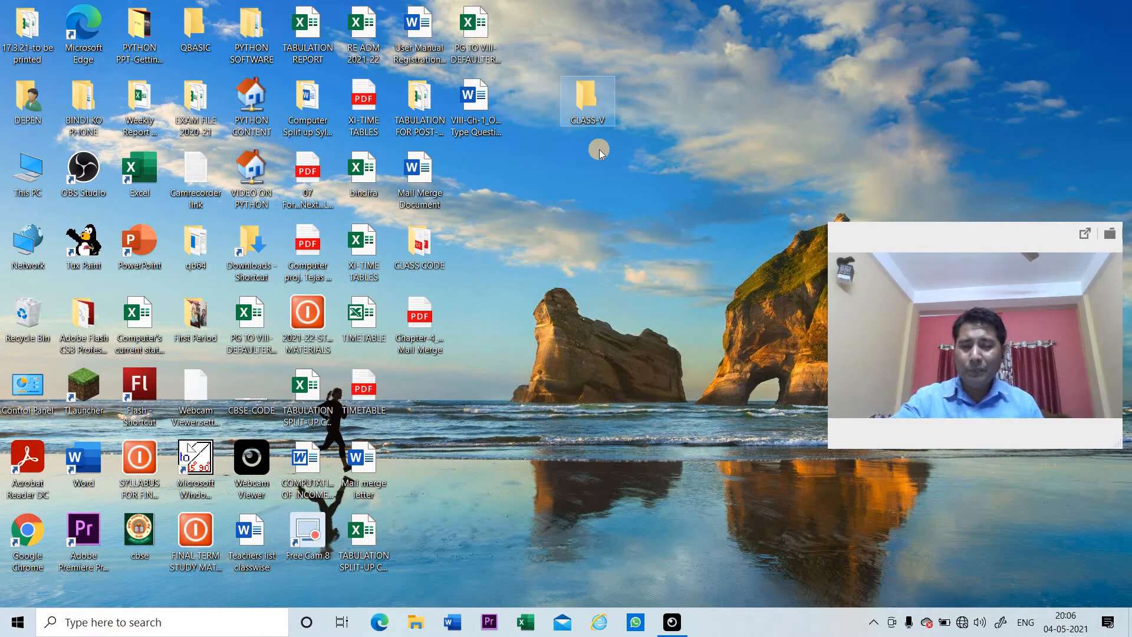
- Create a second desktop folder named CLASS-VI and align it directly below the CLASS-V folder
right_click(601, 211)
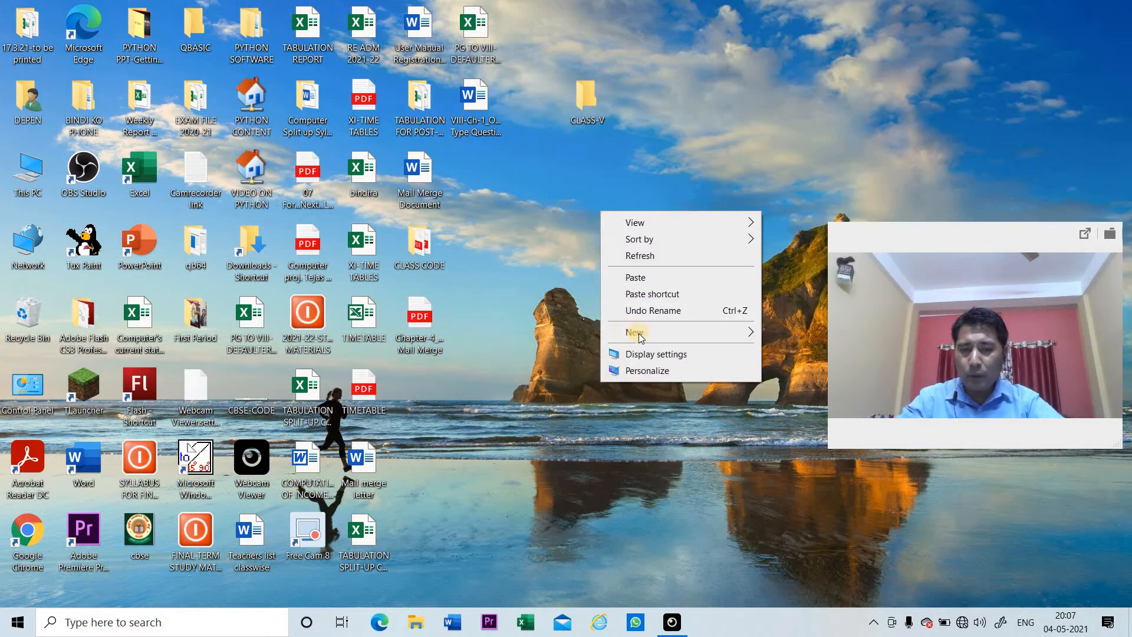
mouse_move(648, 332)
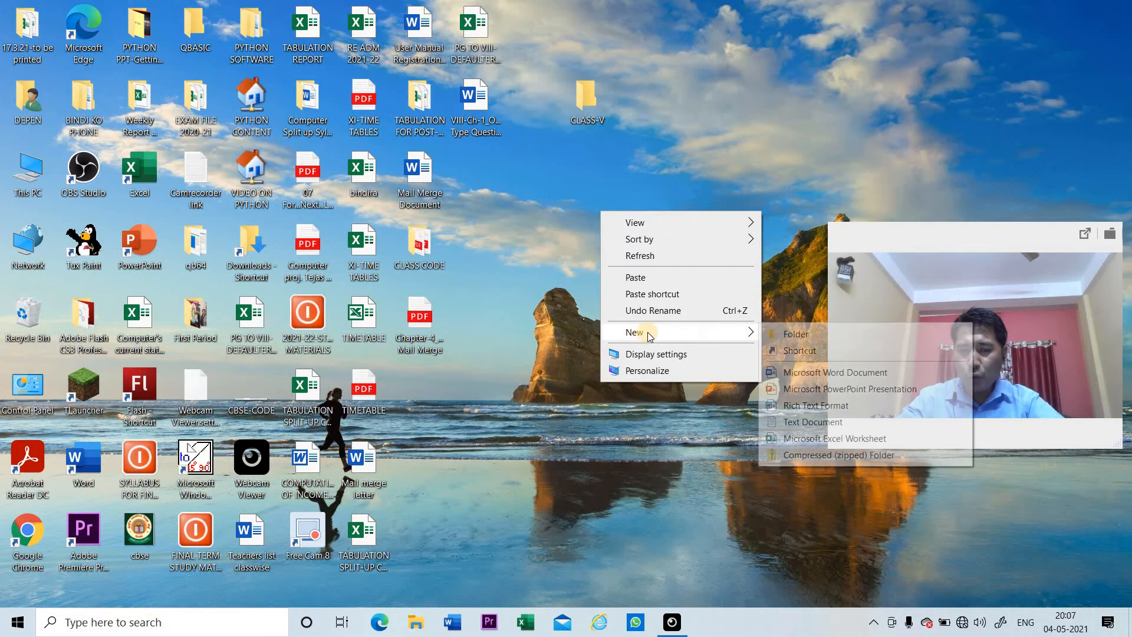
left_click(790, 335)
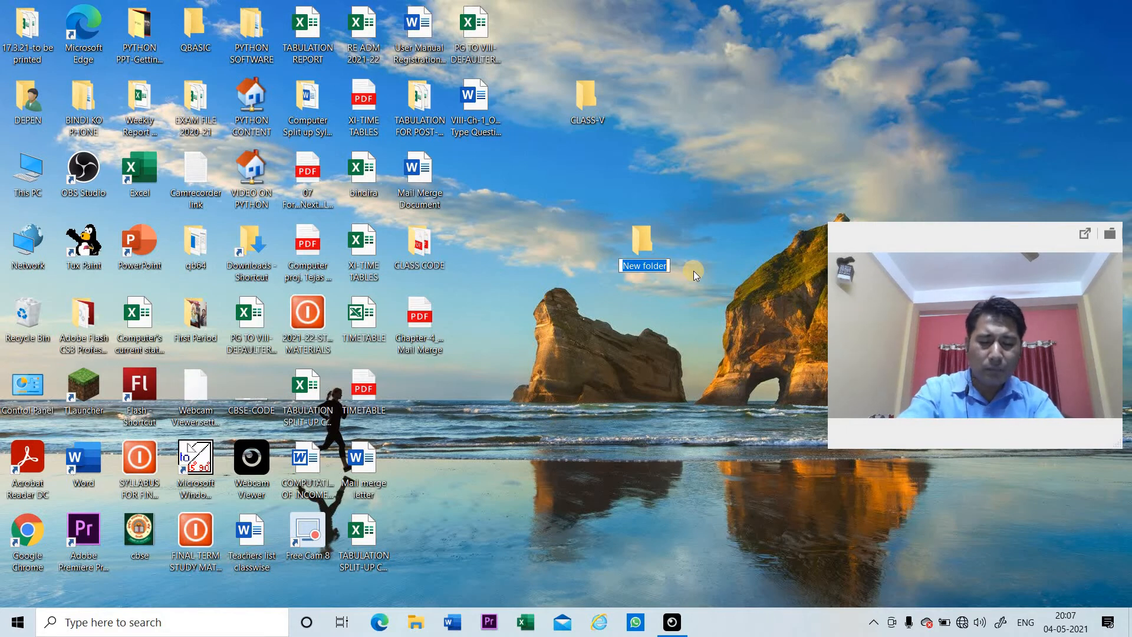
type("CLASS")
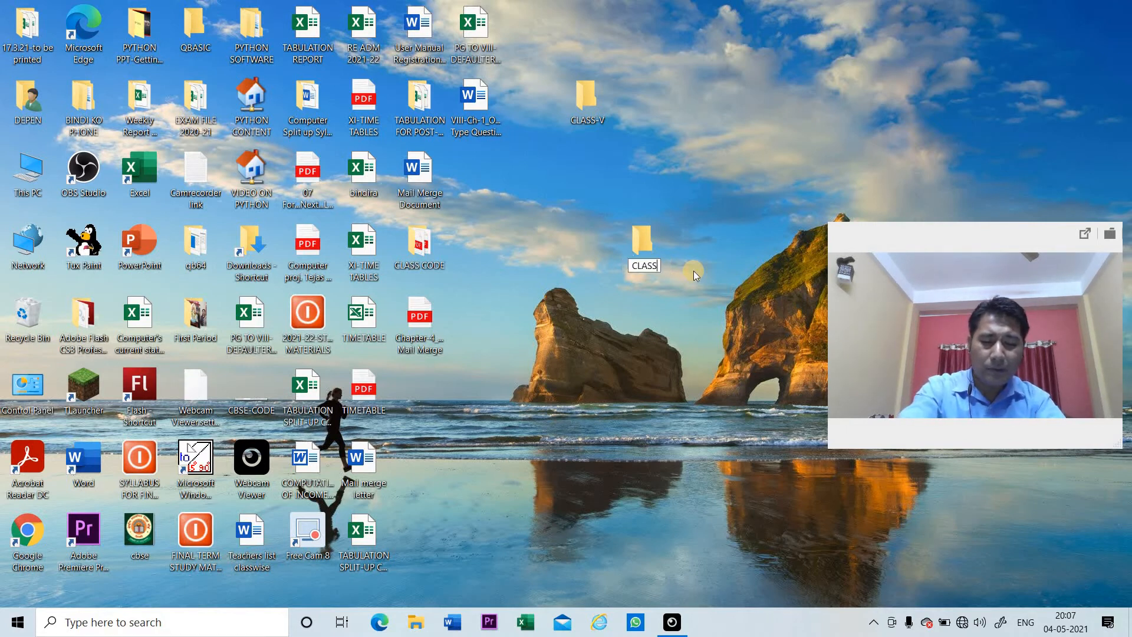
type("-")
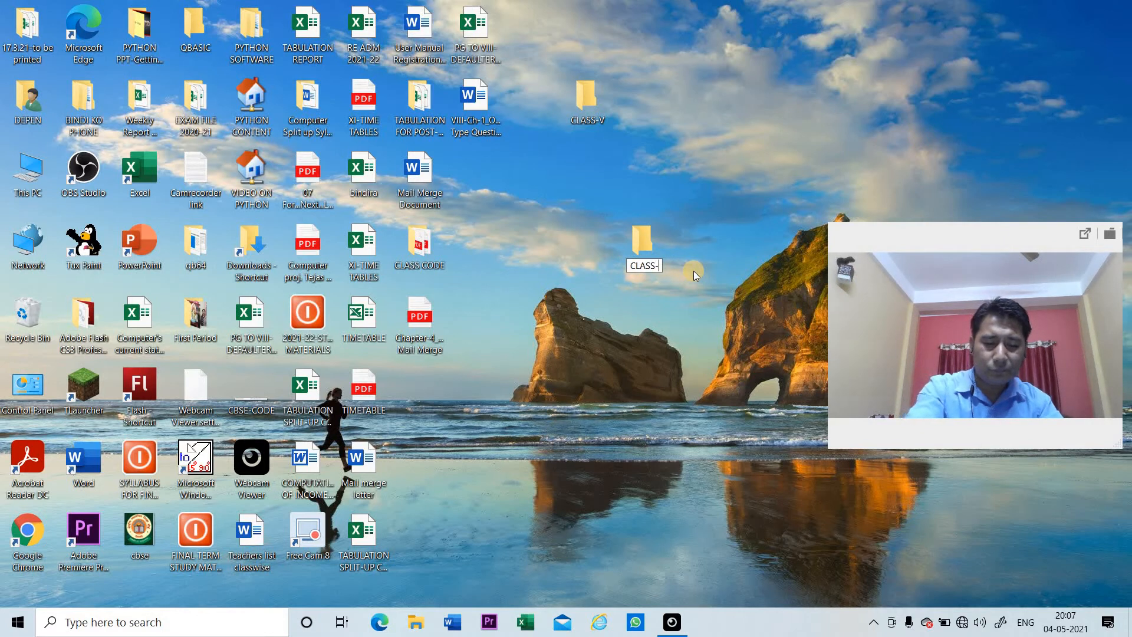
type("V")
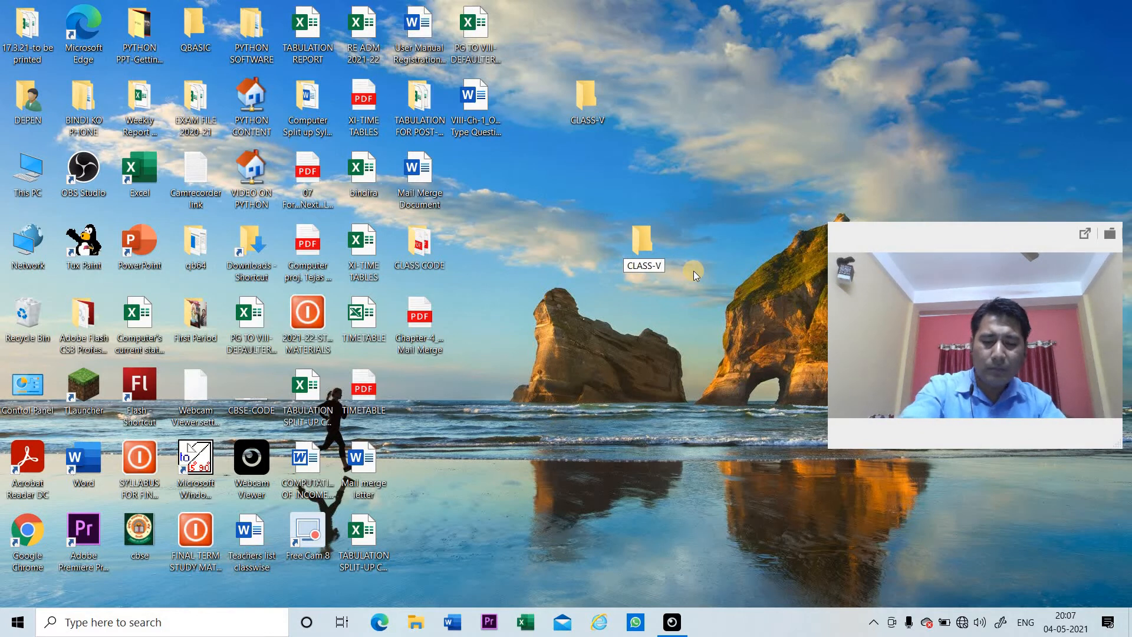
type("I")
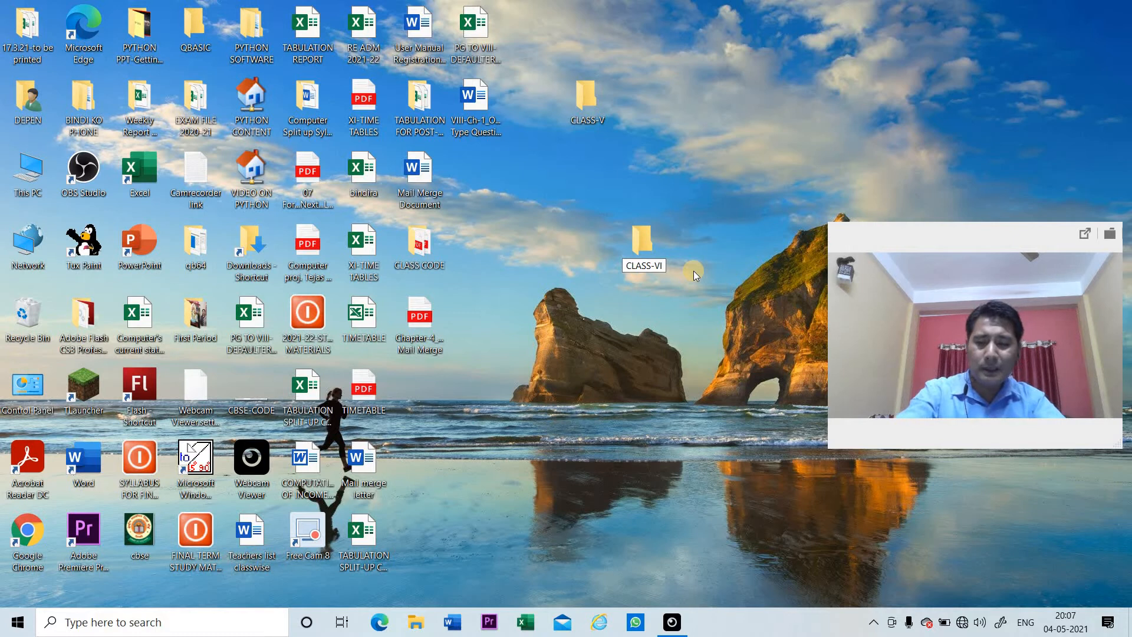
key("Return")
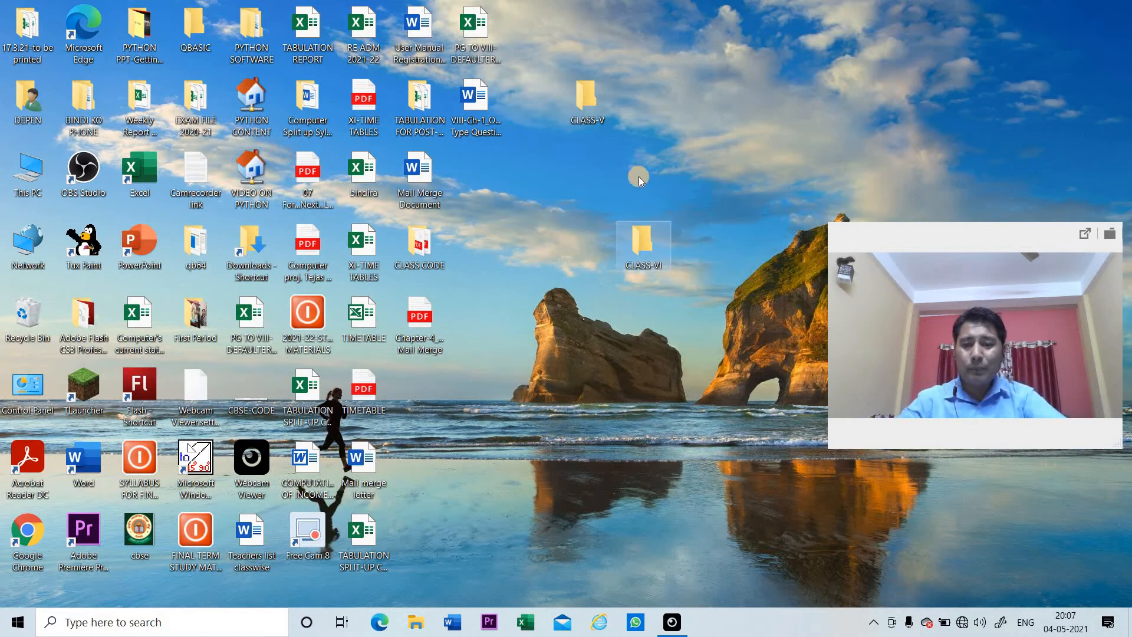
left_click(591, 117)
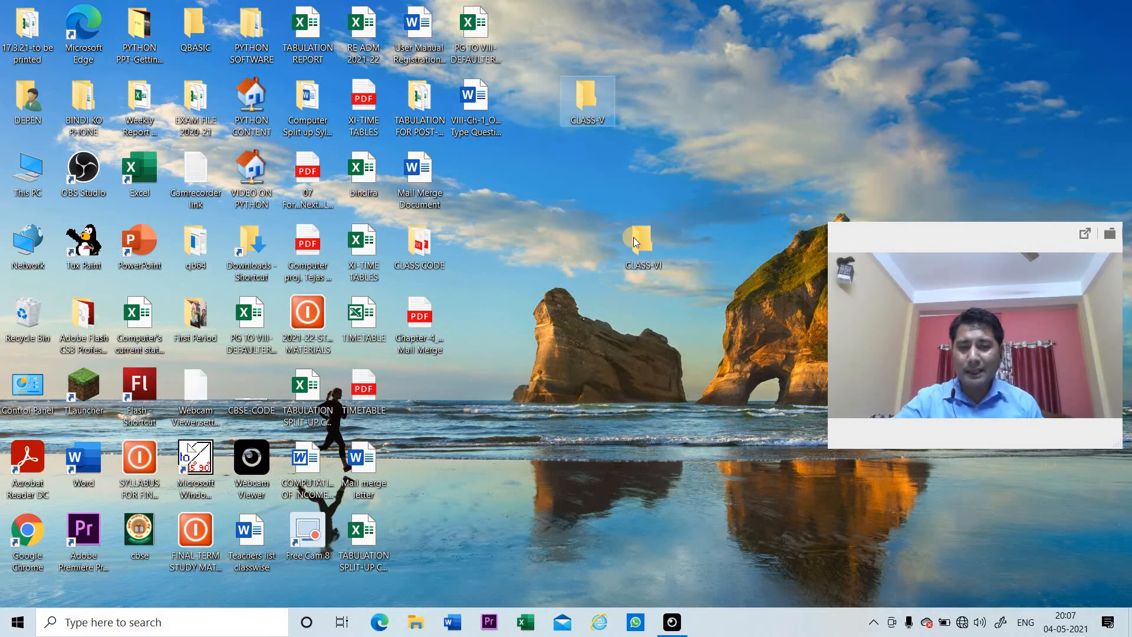
left_click_drag(621, 224, 601, 206)
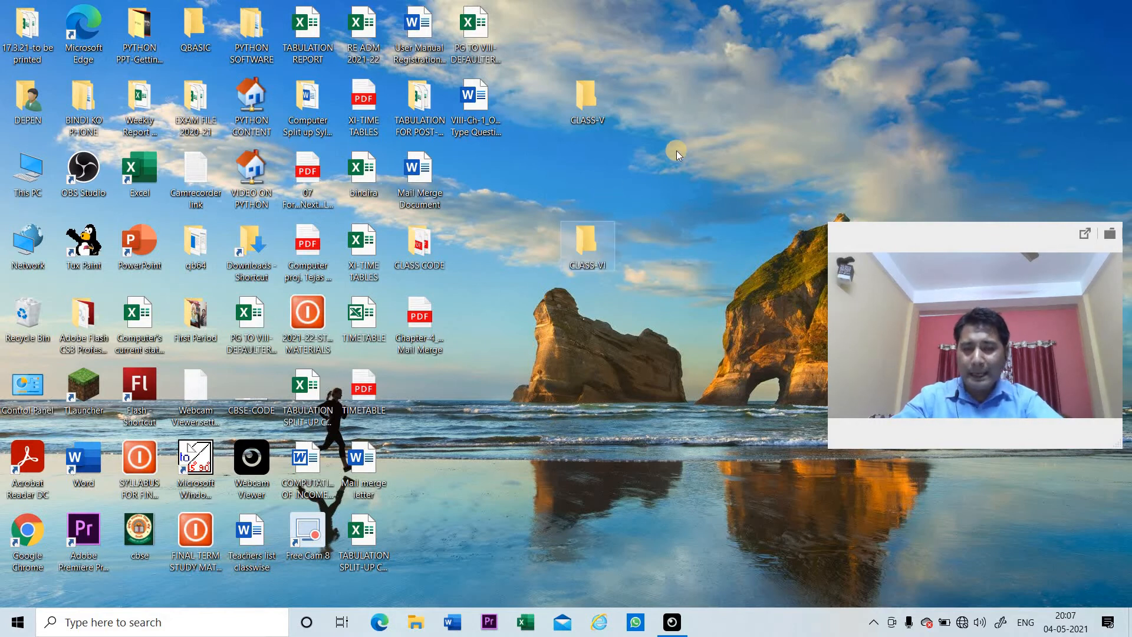
- Open the CLASS-V folder in a maximized window to check its contents, and close it
left_click(593, 147)
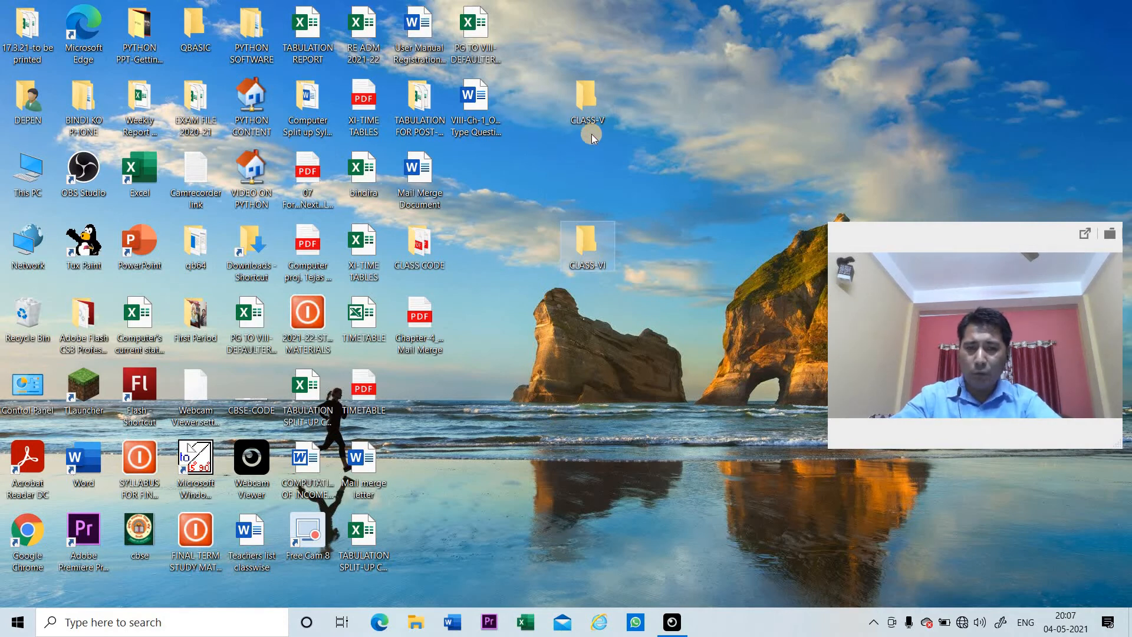
right_click(590, 97)
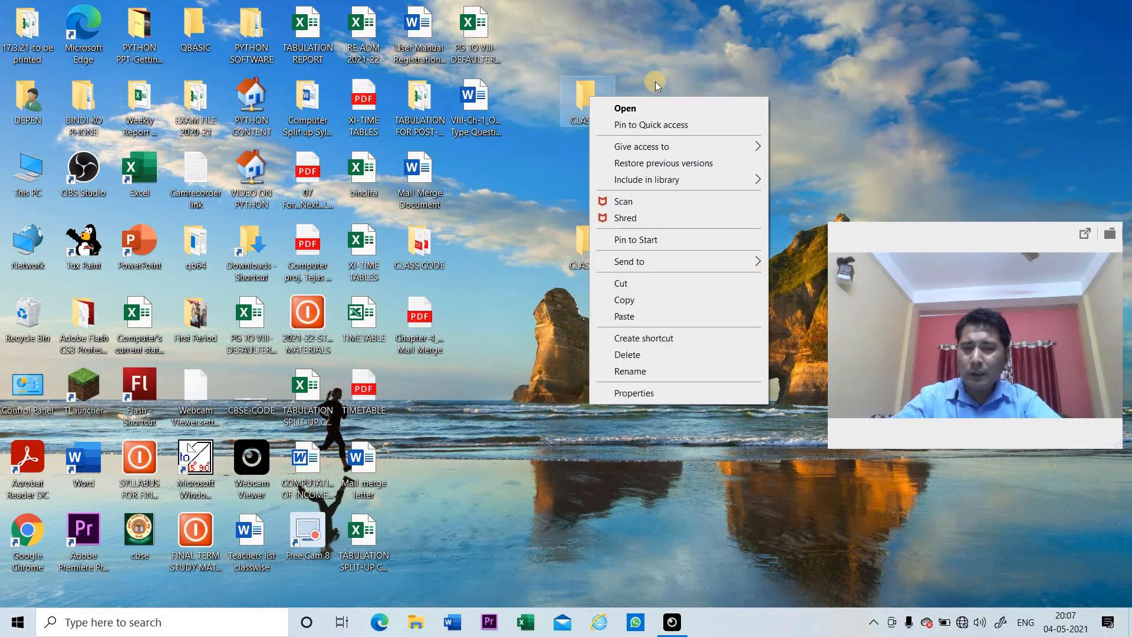
right_click(596, 104)
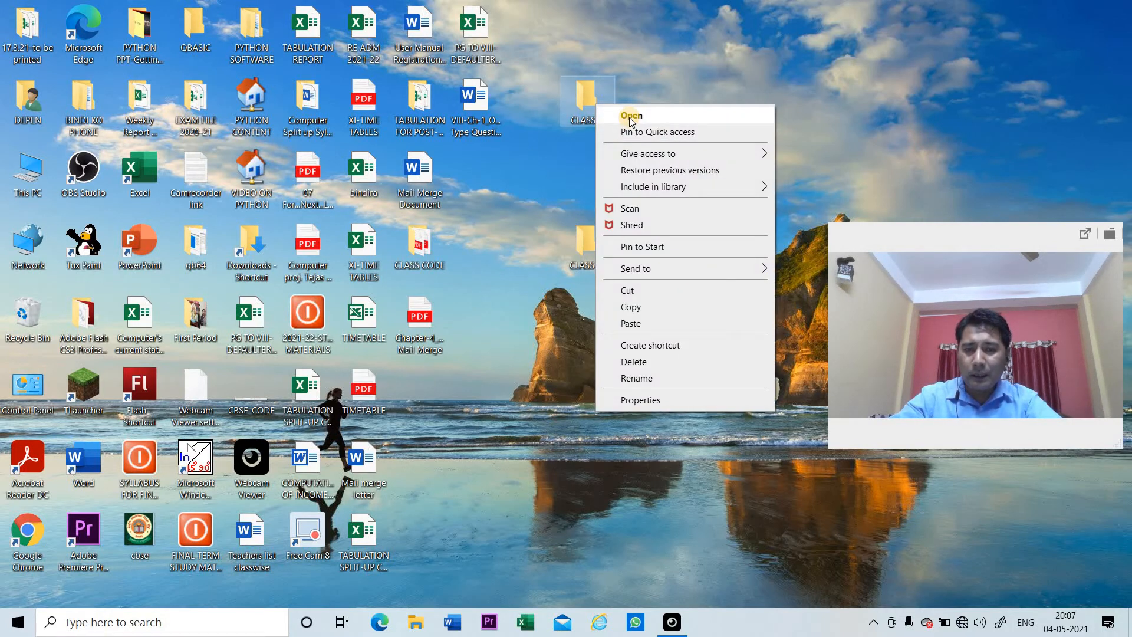
left_click(591, 115)
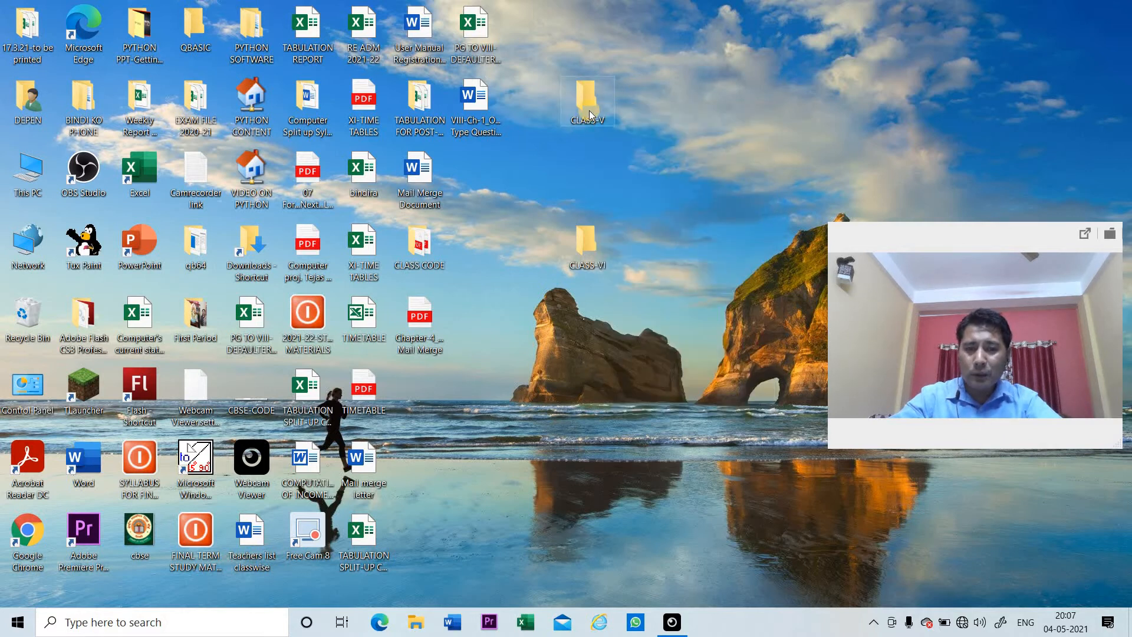
double_click(589, 111)
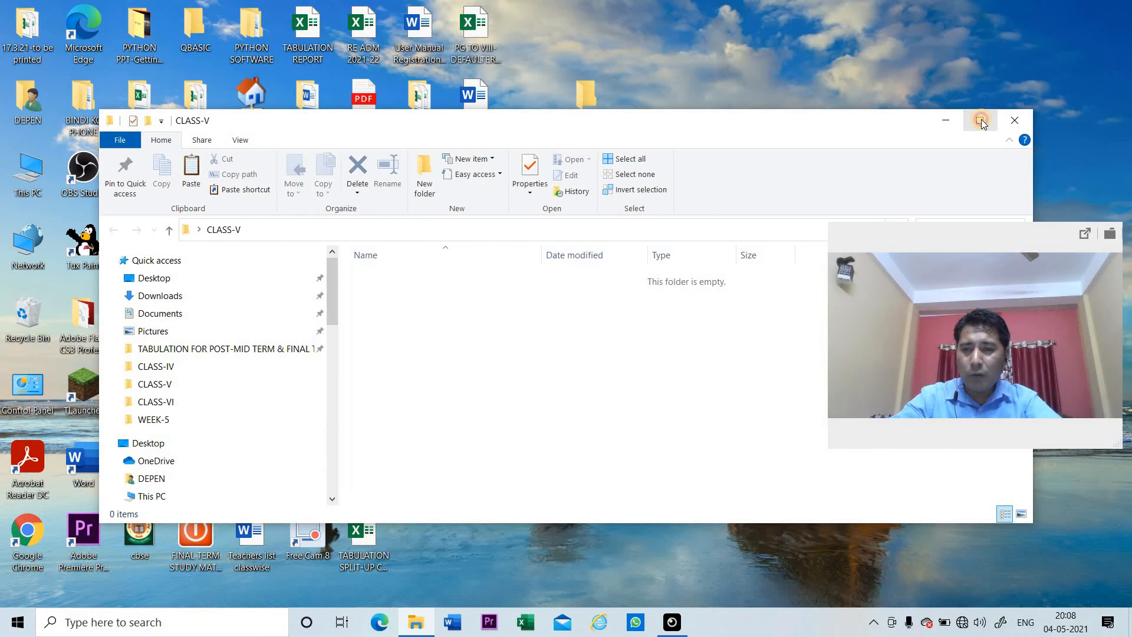
left_click(981, 119)
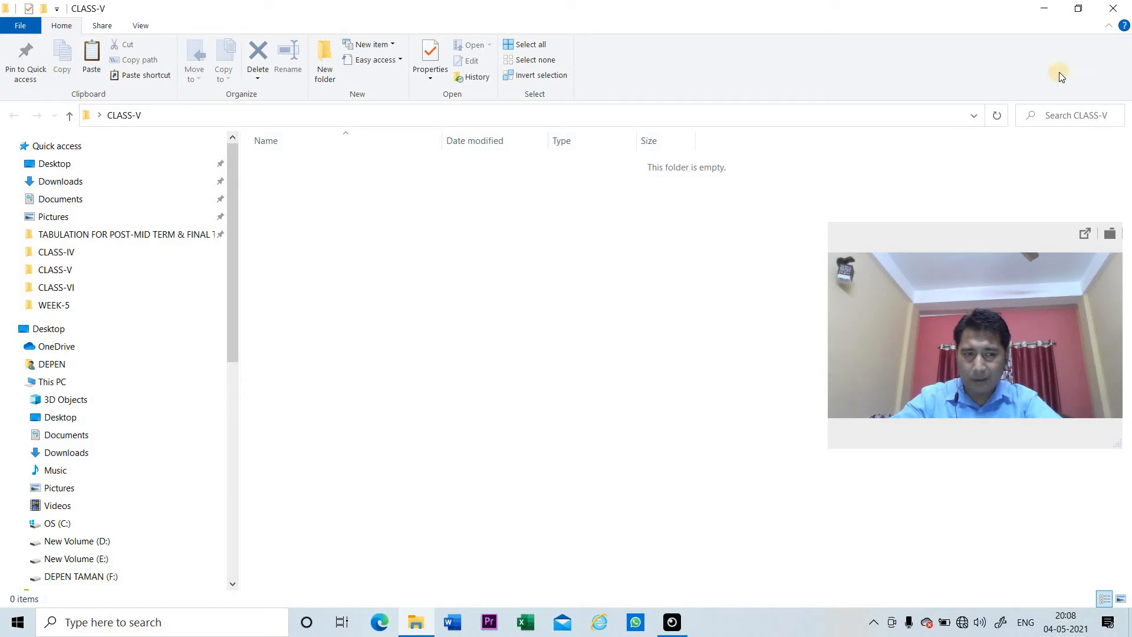
left_click(1109, 9)
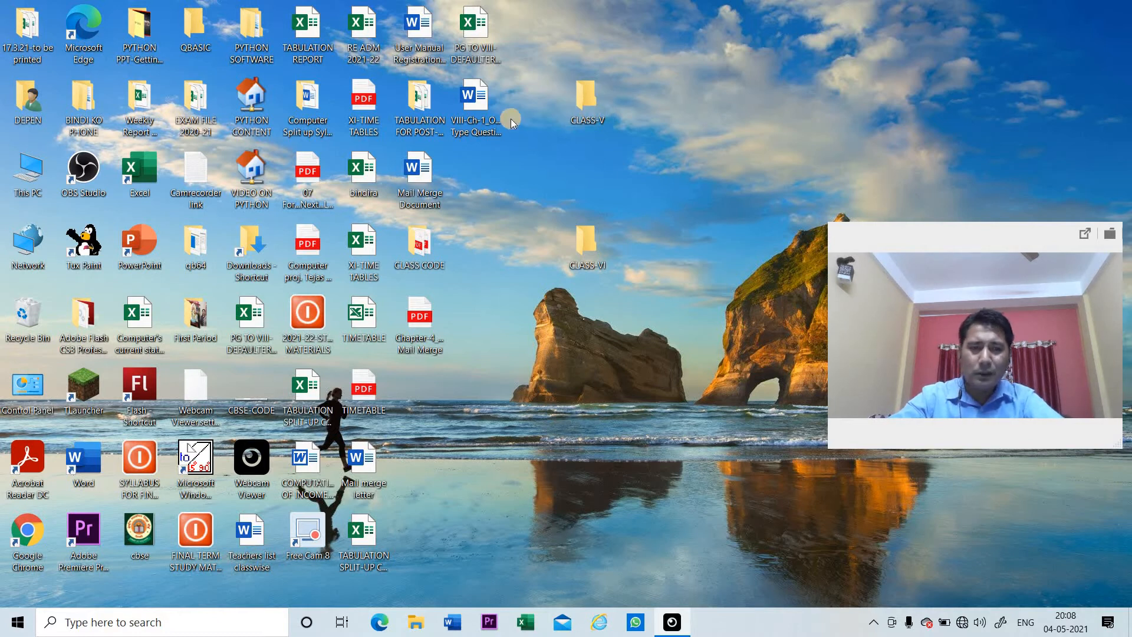
- Move the VIII-Ch-1 Word document, the PG TO VIII-DEFAULTERS LIST_2020-21-MAIN PAGE(2) workbook and the PYTHON SOFTWARE folder into the CLASS-V folder
left_click_drag(482, 101, 595, 99)
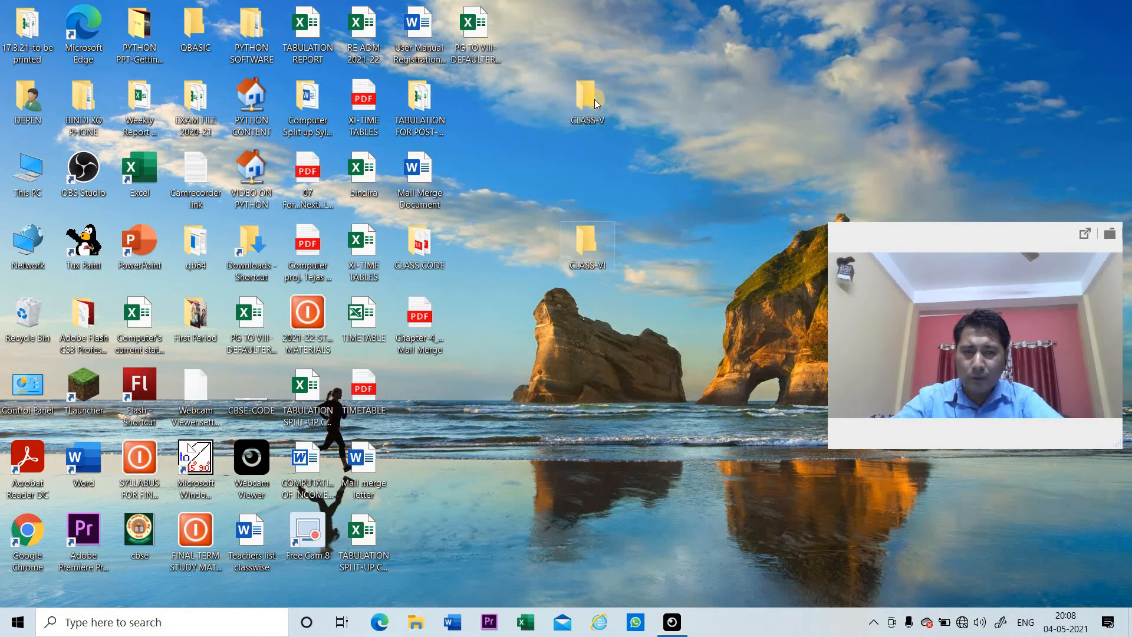
left_click(480, 33)
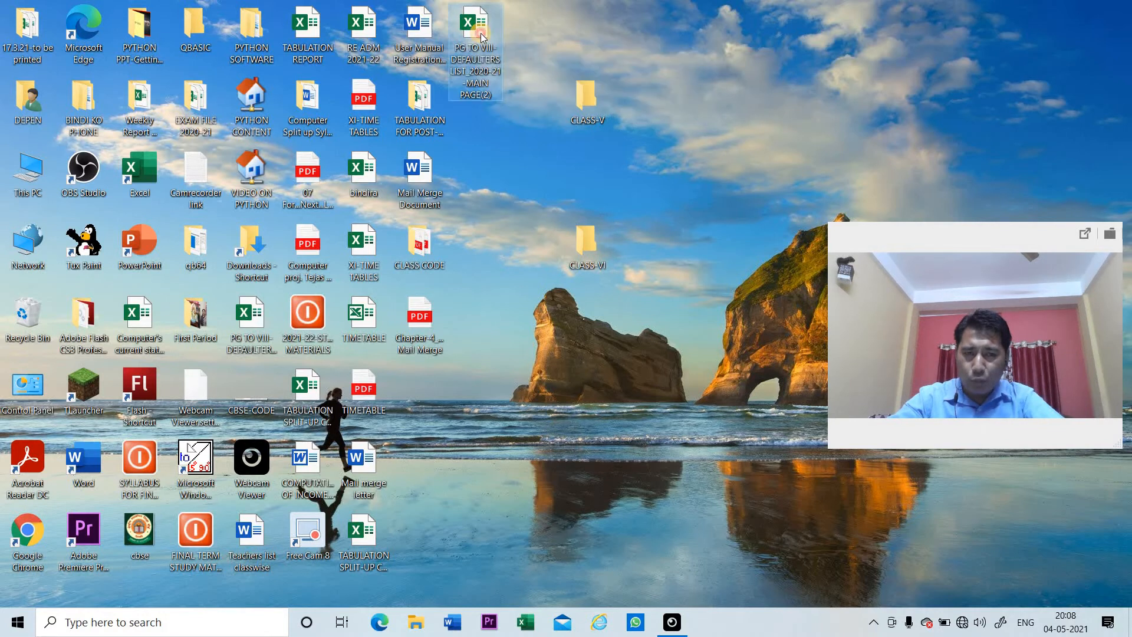
left_click_drag(480, 33, 592, 101)
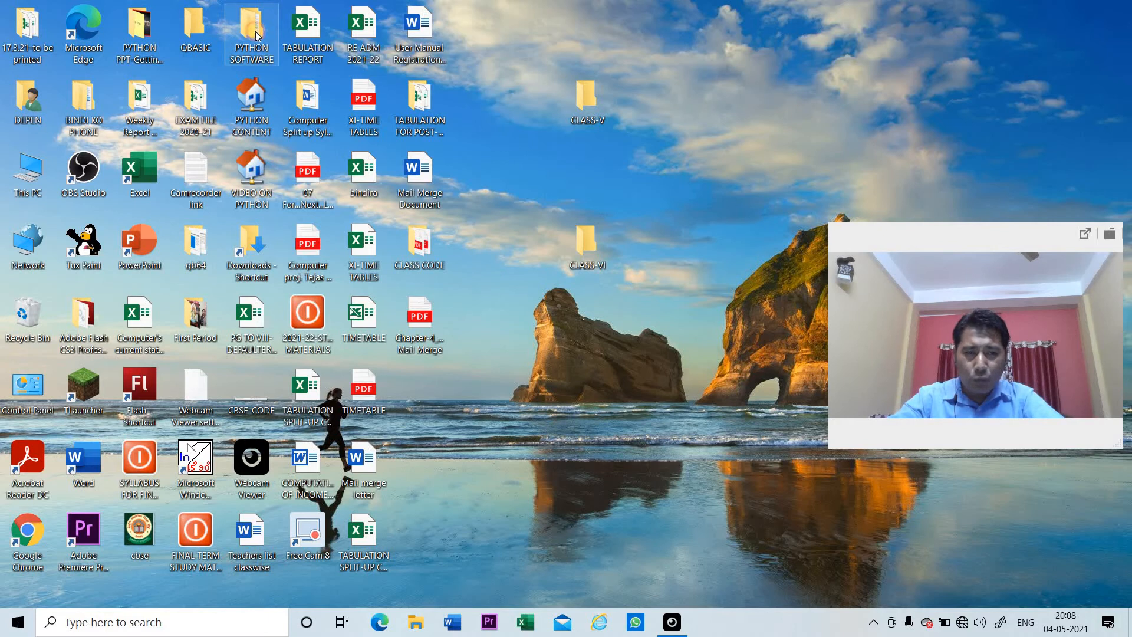
left_click_drag(257, 33, 591, 106)
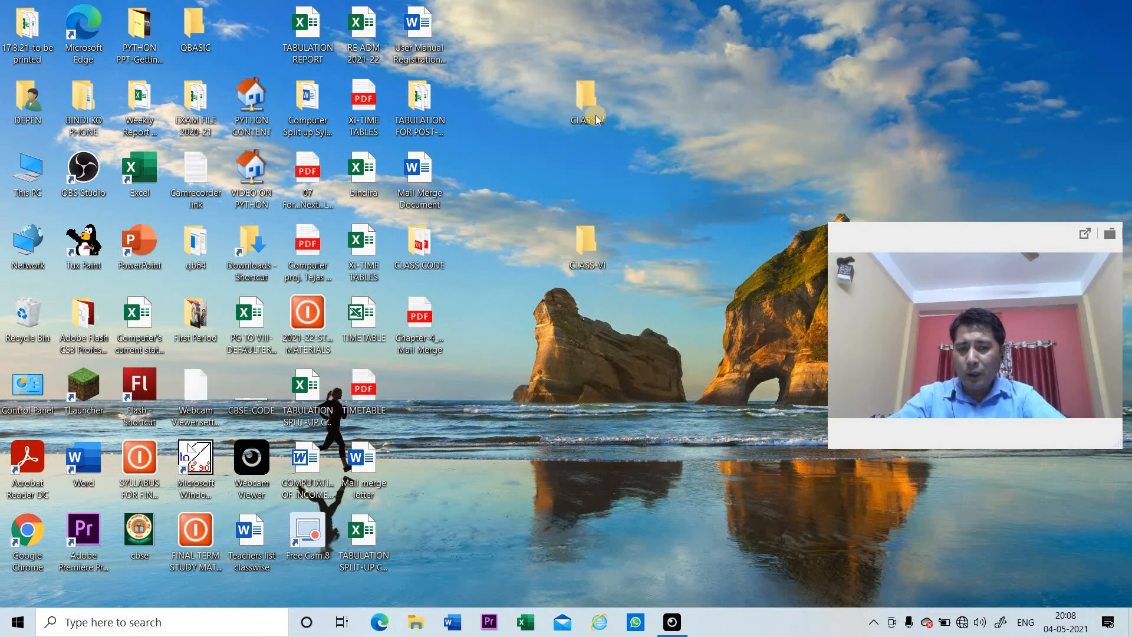
- Open the desktop CLASS-V folder in a maximized window and check the workbook and Word document inside it
mouse_move(587, 104)
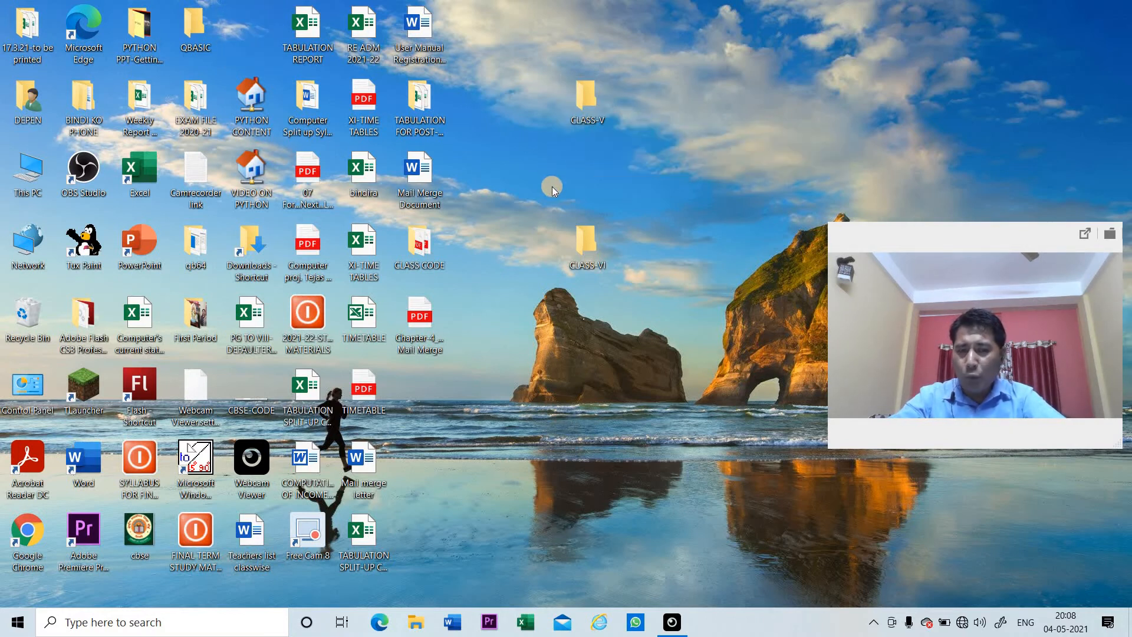
left_click(590, 110)
double_click(591, 110)
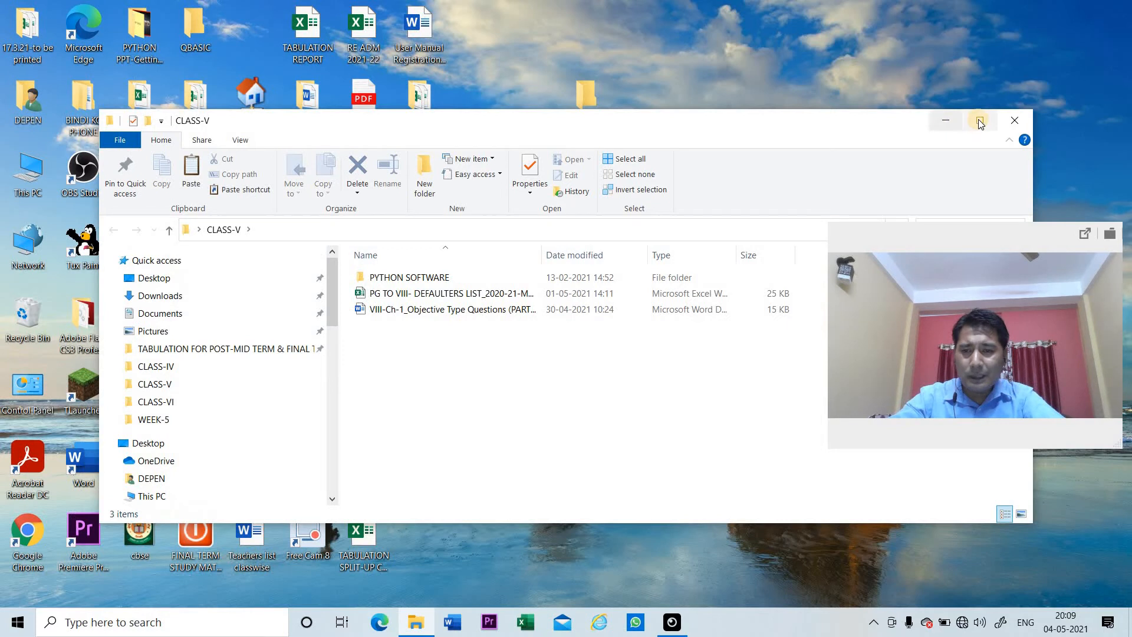
left_click(980, 120)
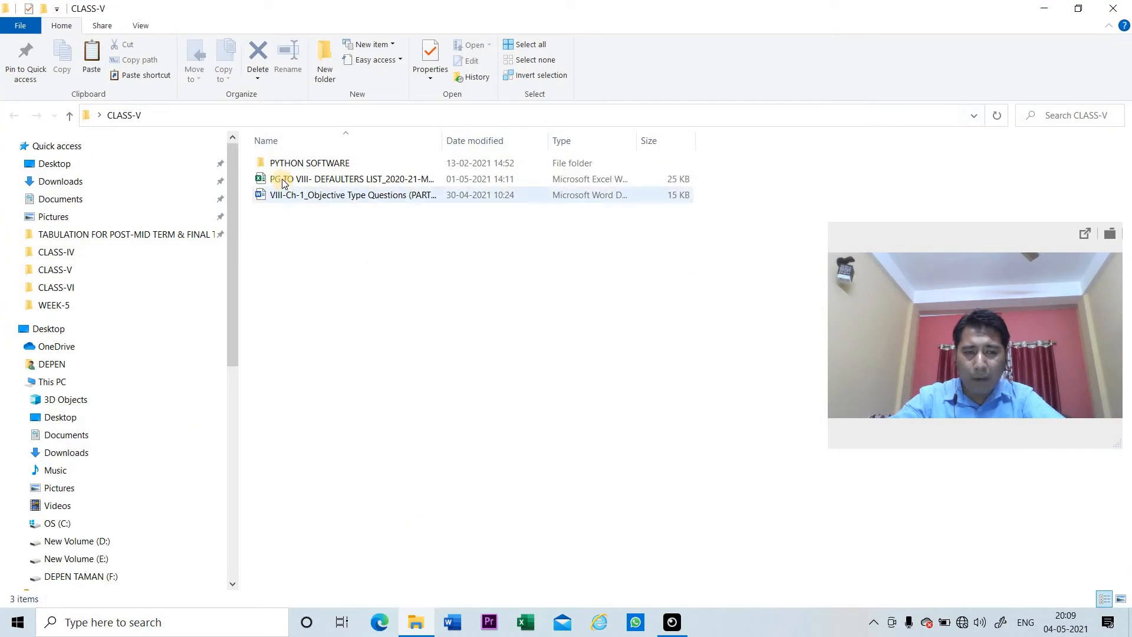
left_click(277, 178)
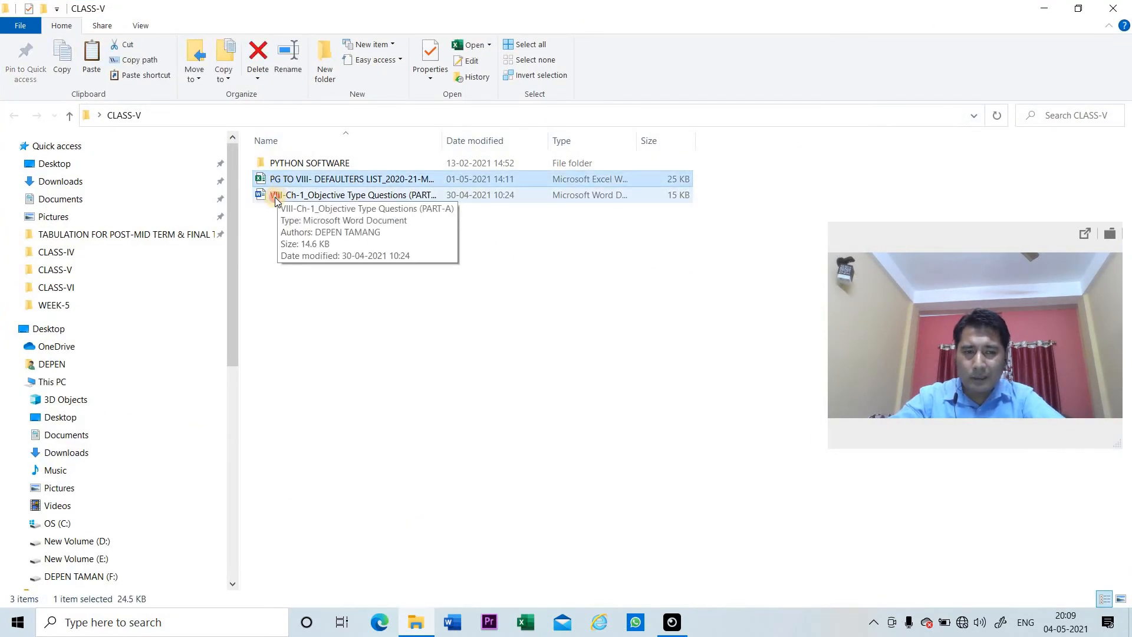
left_click(275, 197)
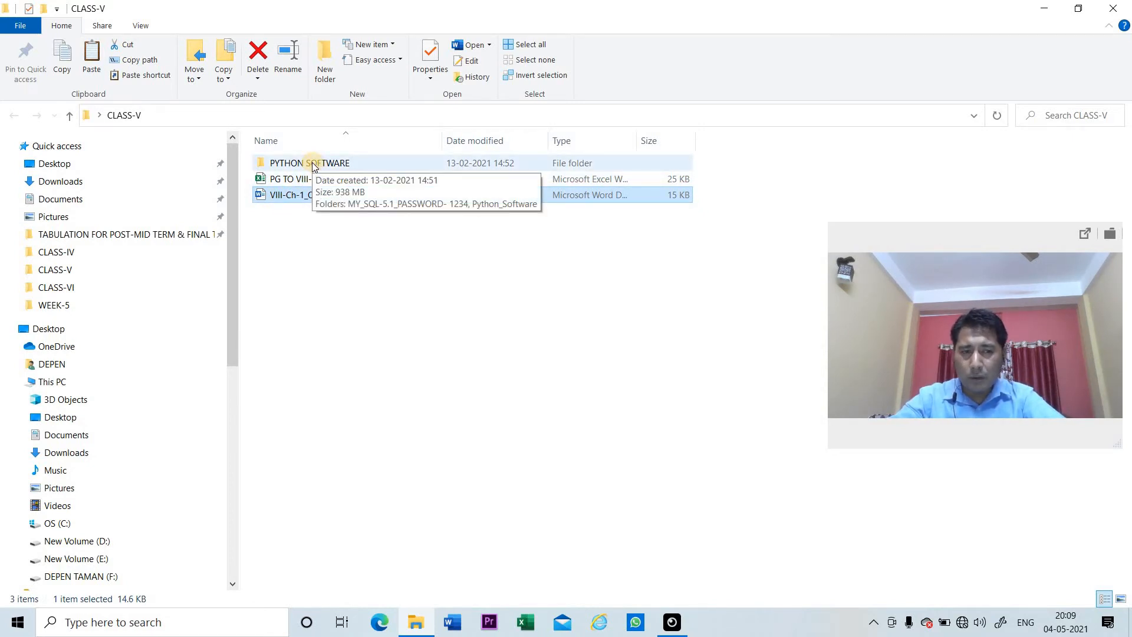
- Look inside PYTHON SOFTWARE and its Python_Software subfolder, return to CLASS-V and close the window
double_click(280, 165)
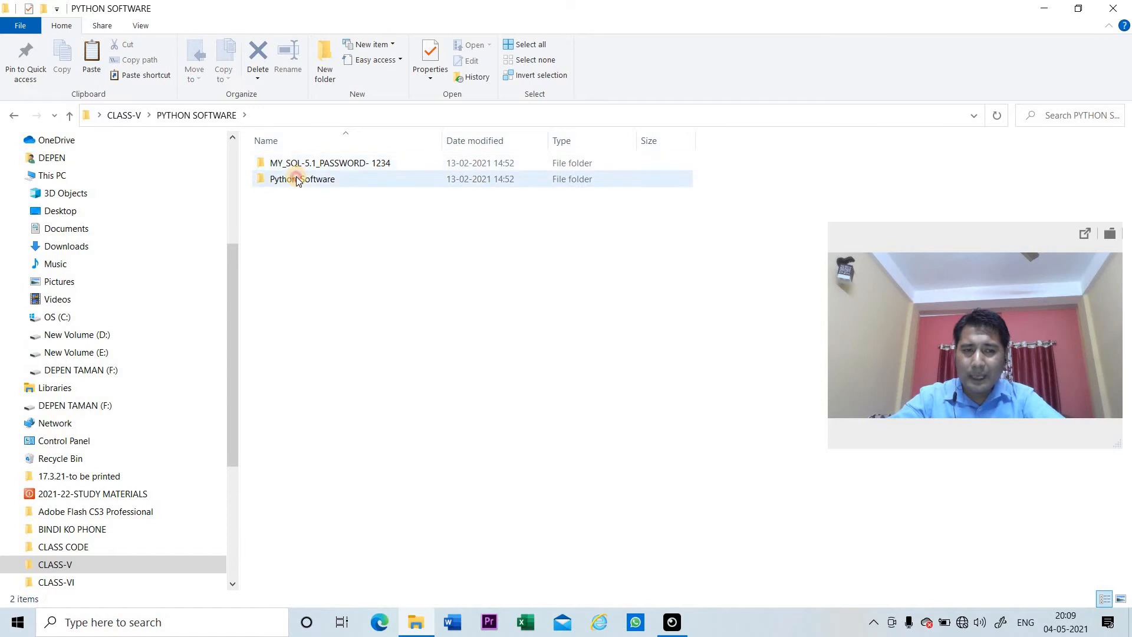
double_click(297, 179)
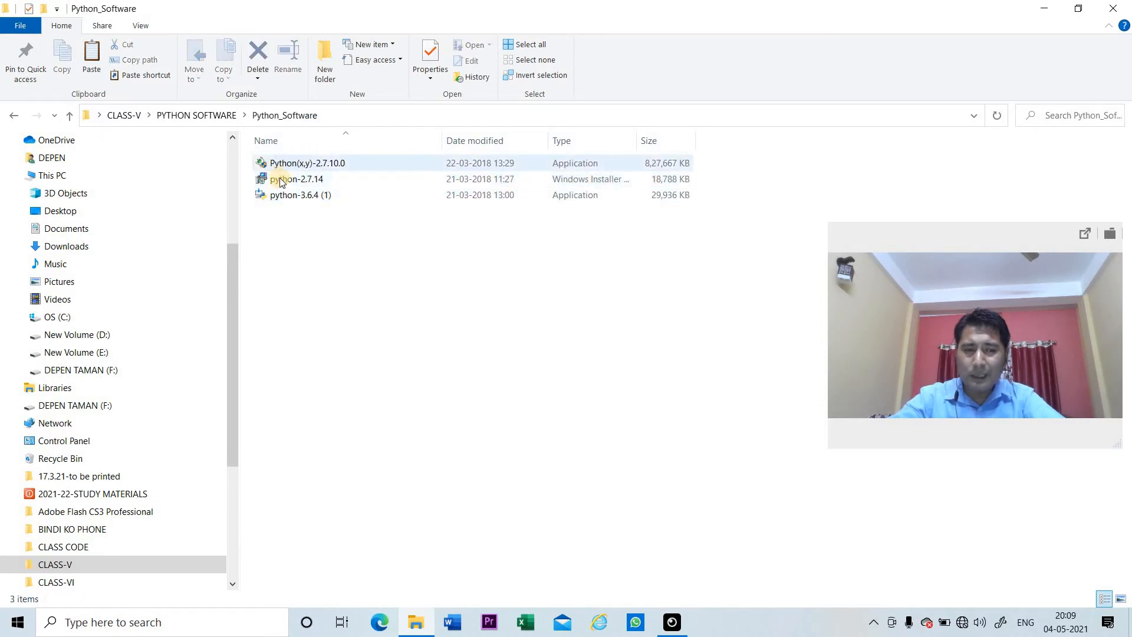
left_click(15, 116)
left_click(14, 116)
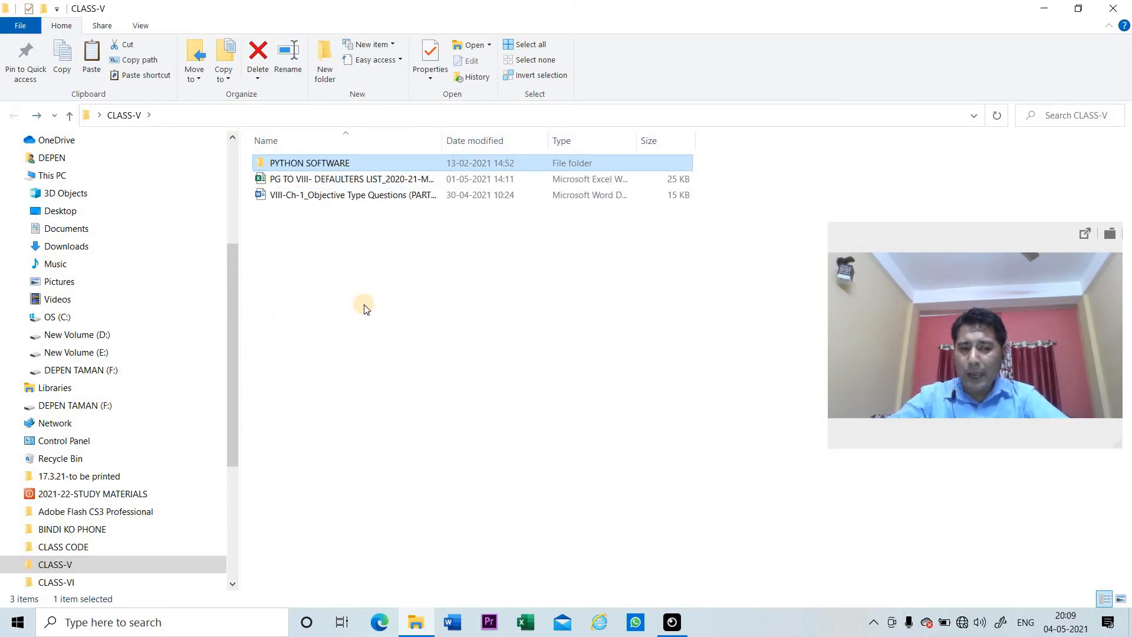
left_click(1111, 10)
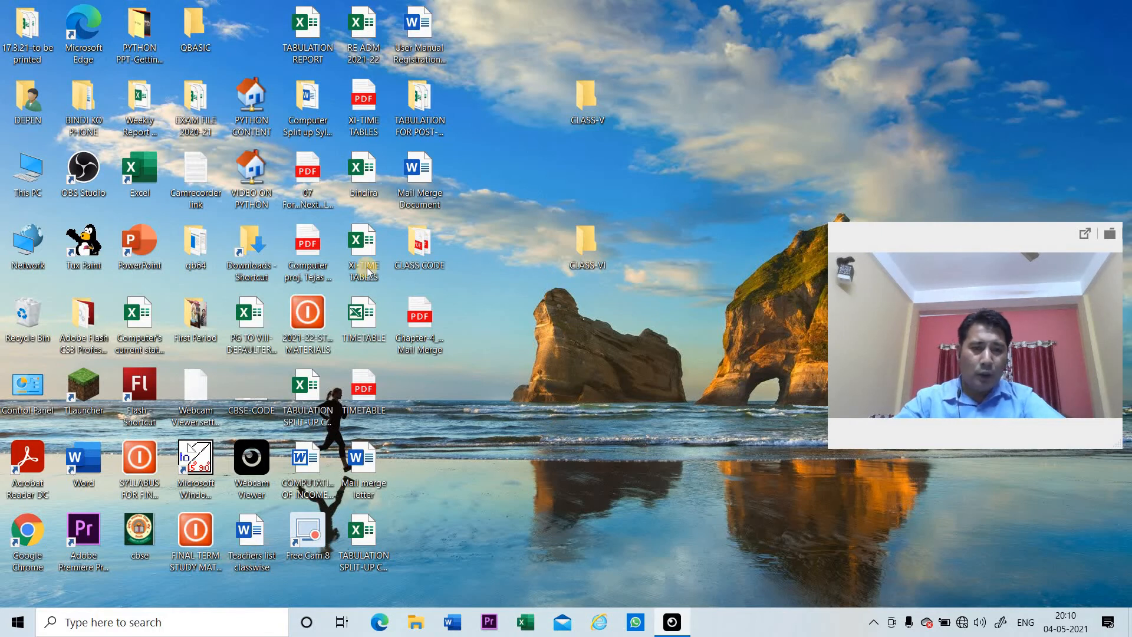
- Open This PC in a maximized window and go to the New Volume (D:) drive
double_click(28, 172)
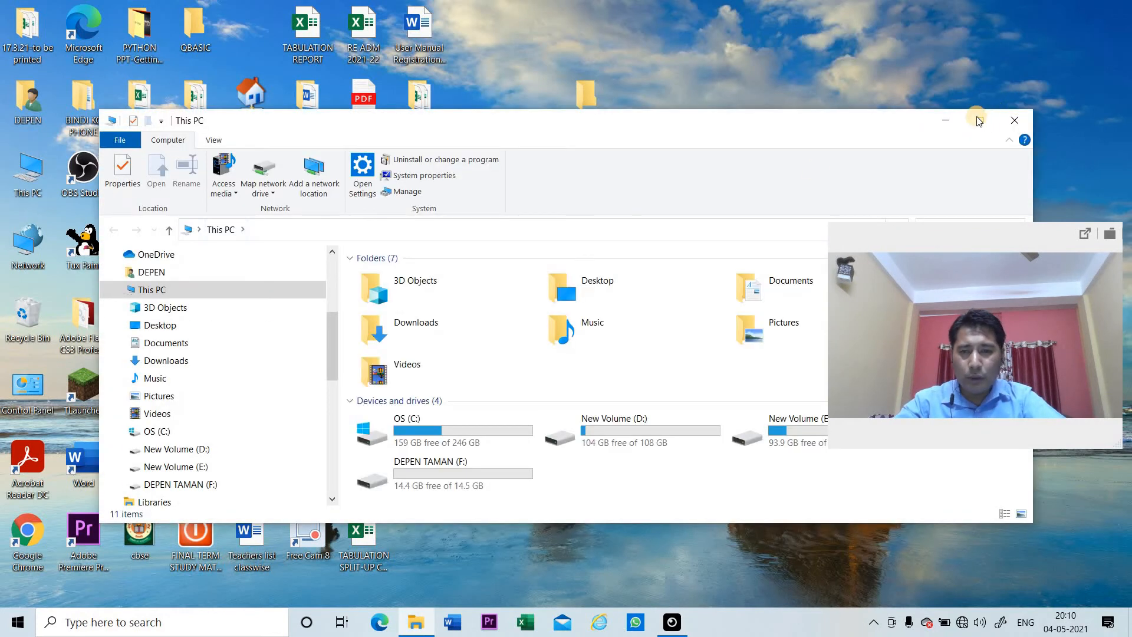
left_click(979, 121)
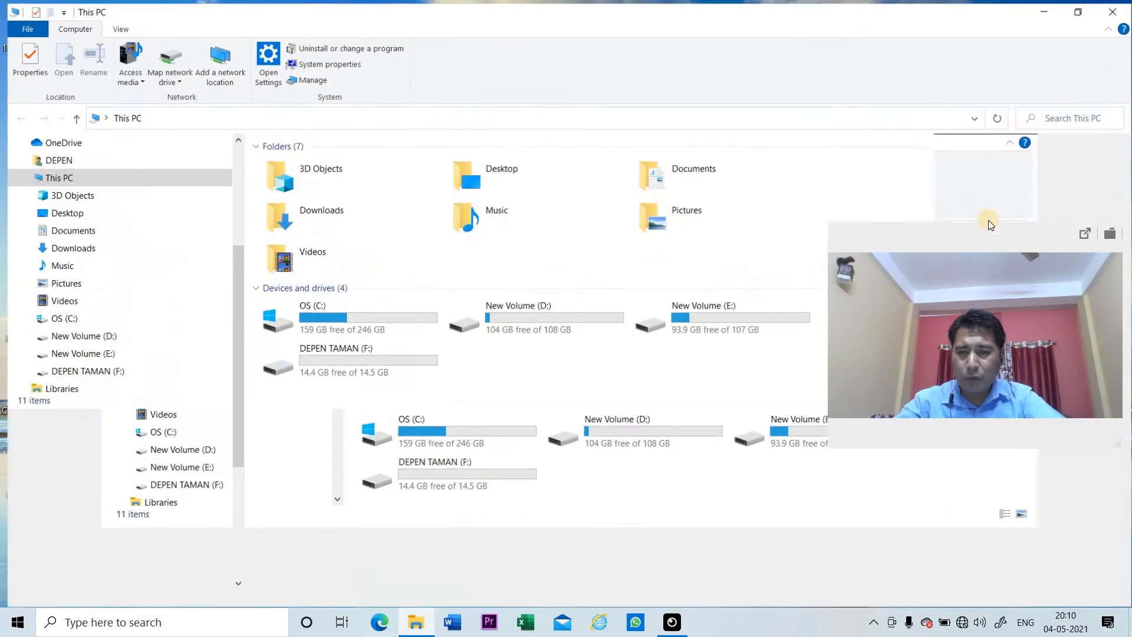
mouse_move(991, 377)
left_mouse_down()
mouse_move(990, 400)
mouse_move(985, 392)
left_mouse_up()
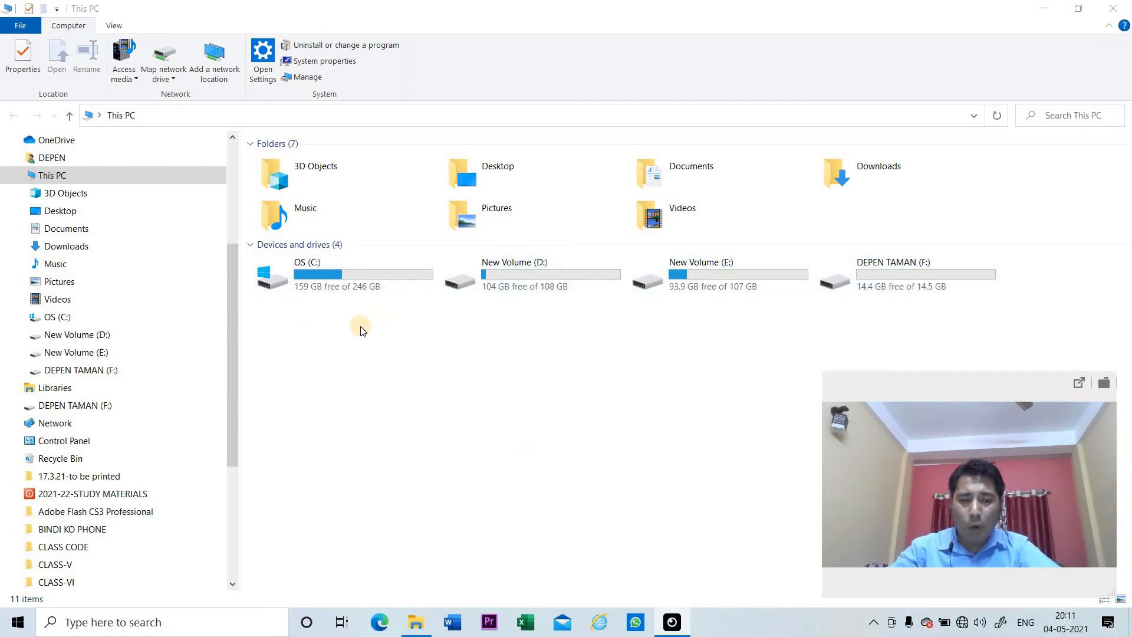
left_click(89, 336)
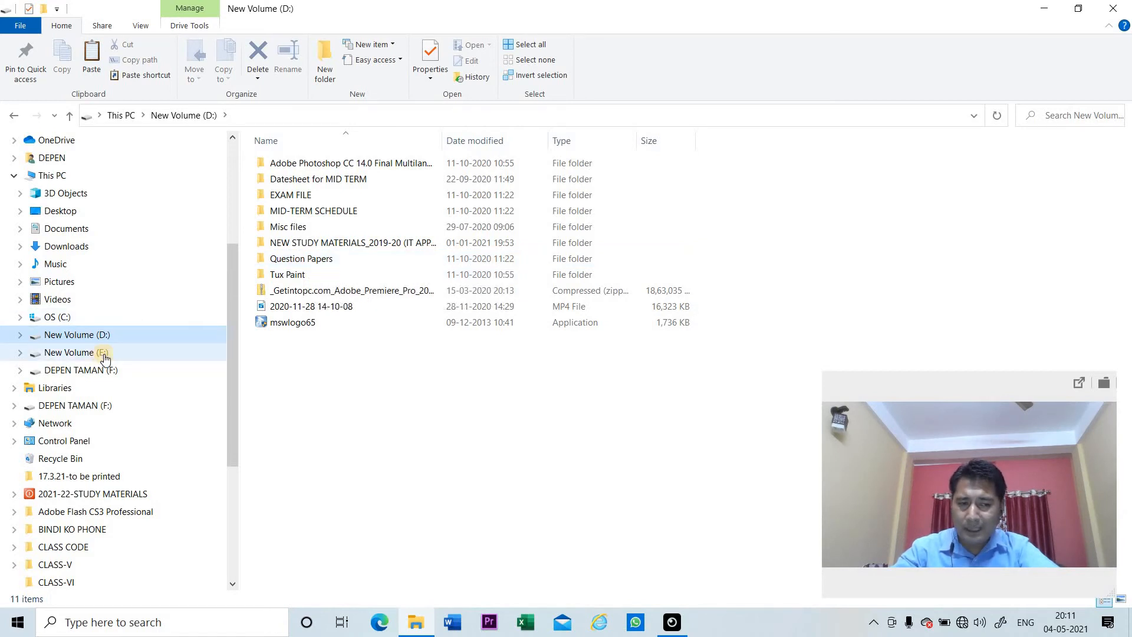
left_click(296, 261)
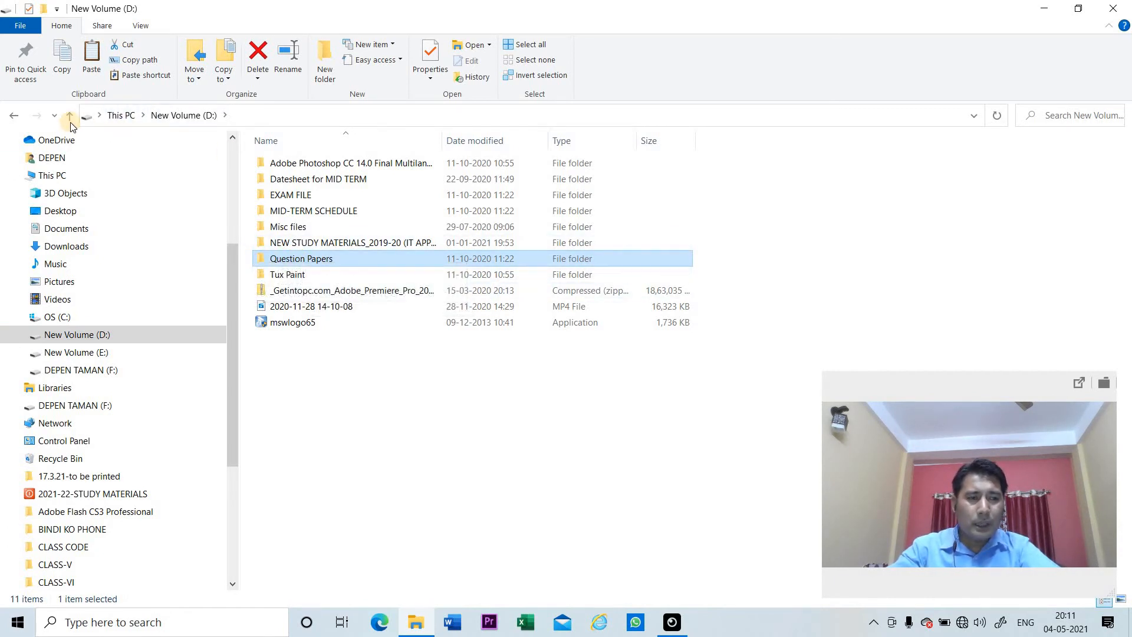
left_click(56, 116)
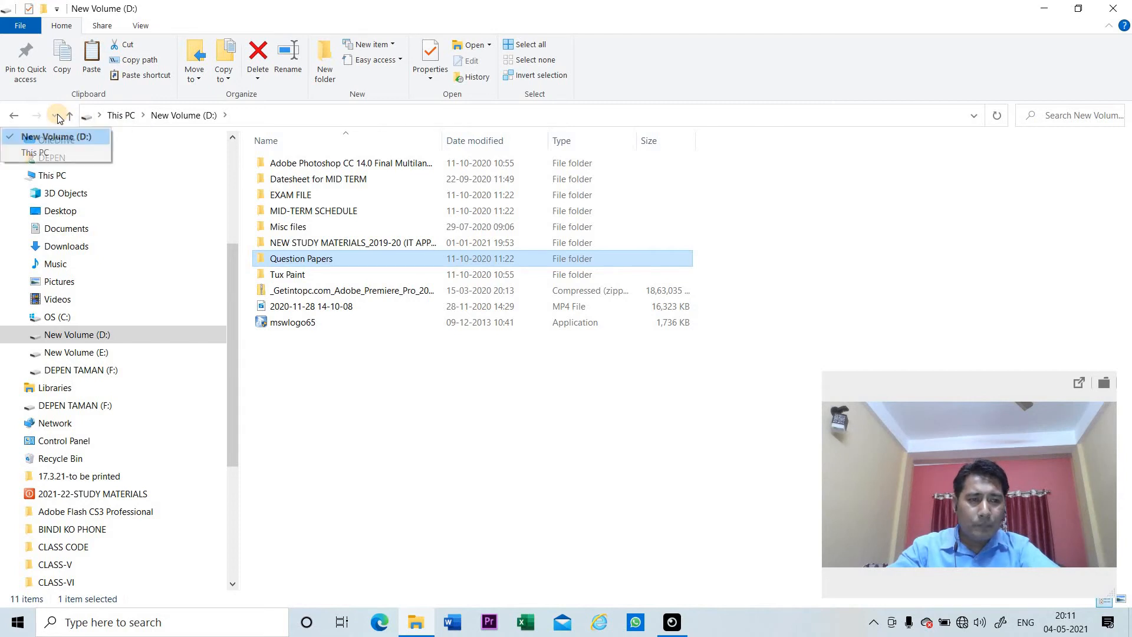
left_click(499, 456)
left_click(57, 9)
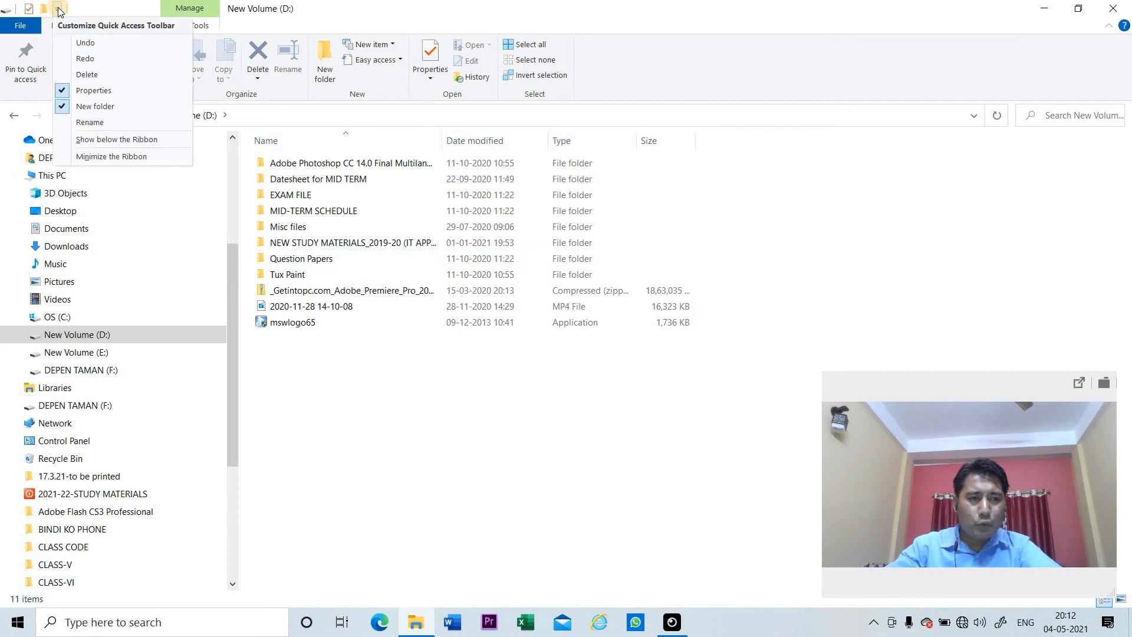
left_click(426, 401)
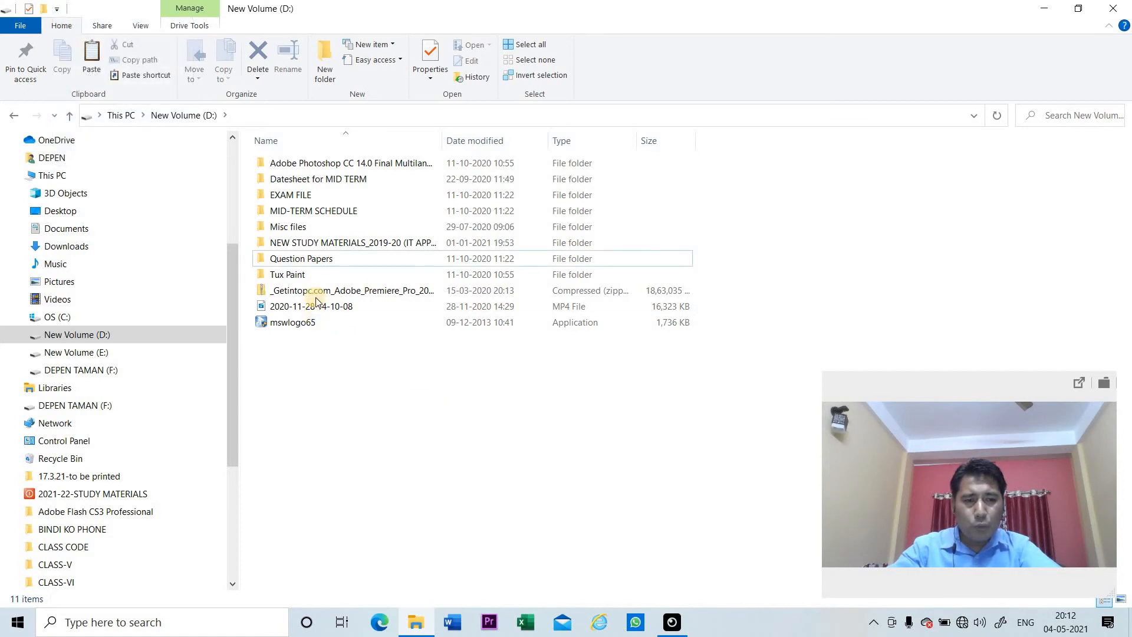
- Copy the Question Papers folder from New Volume (D:) and paste it into New Volume (E:)
right_click(313, 261)
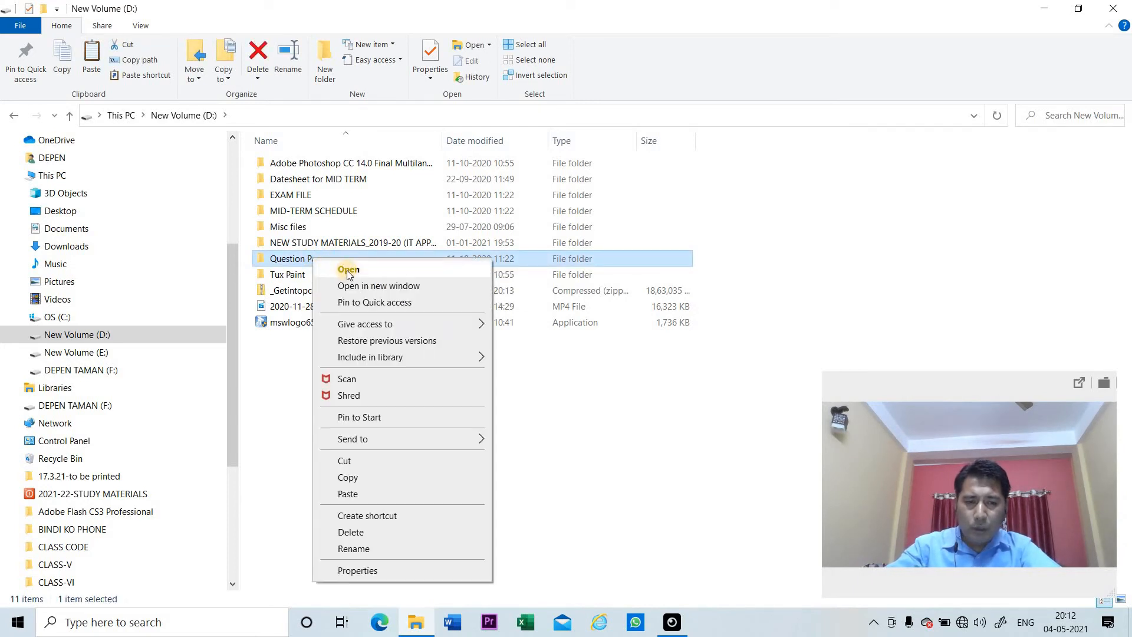
left_click(365, 479)
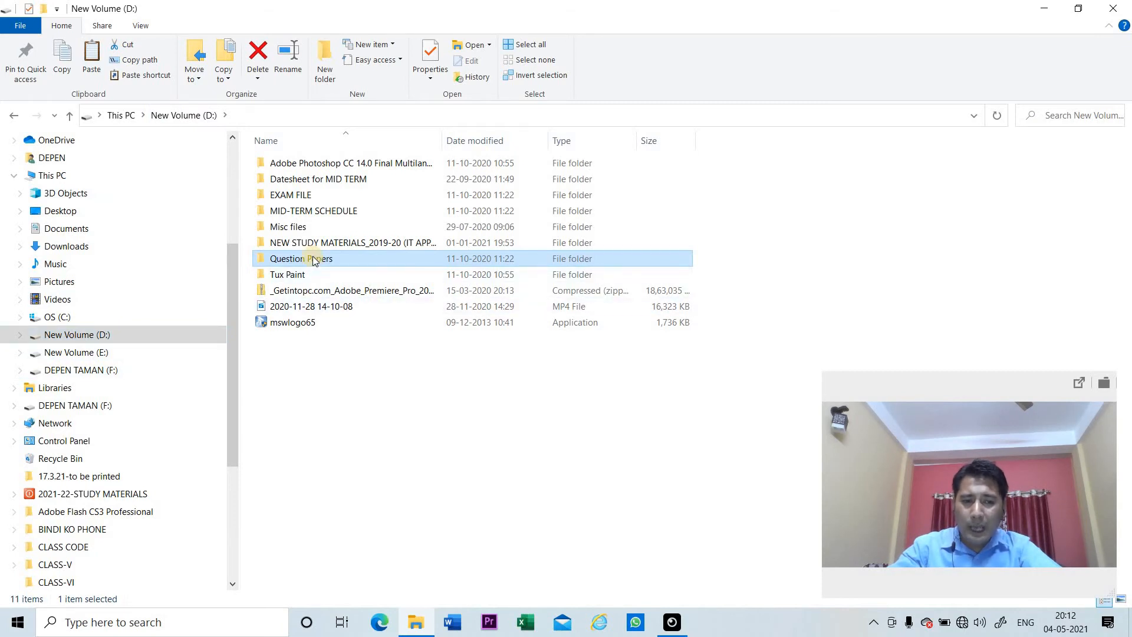
mouse_move(312, 260)
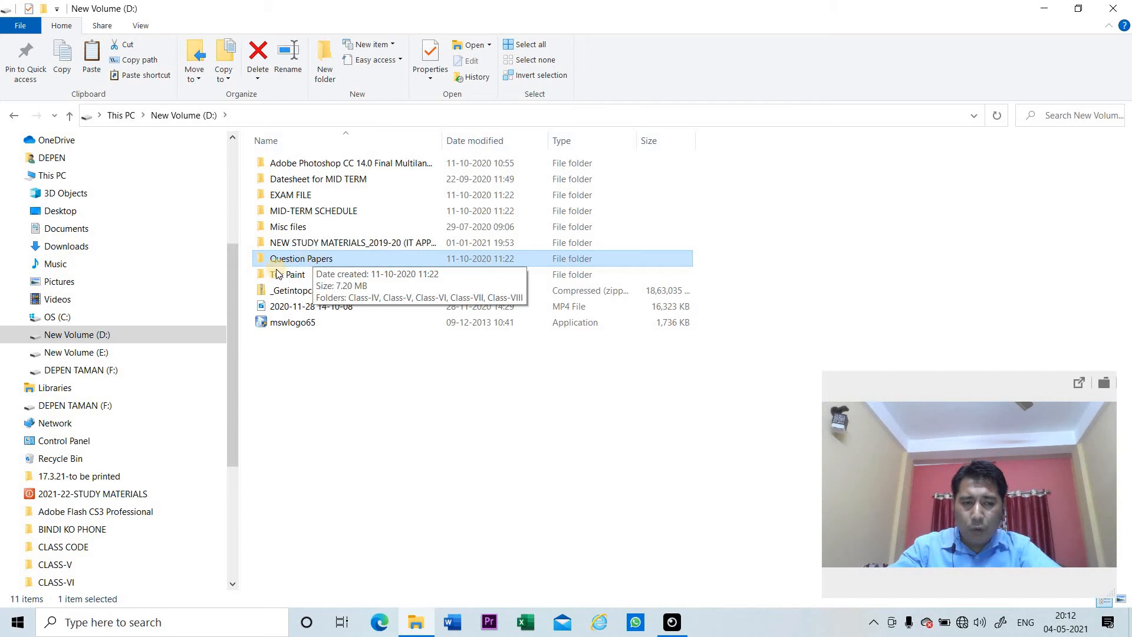
left_click(91, 354)
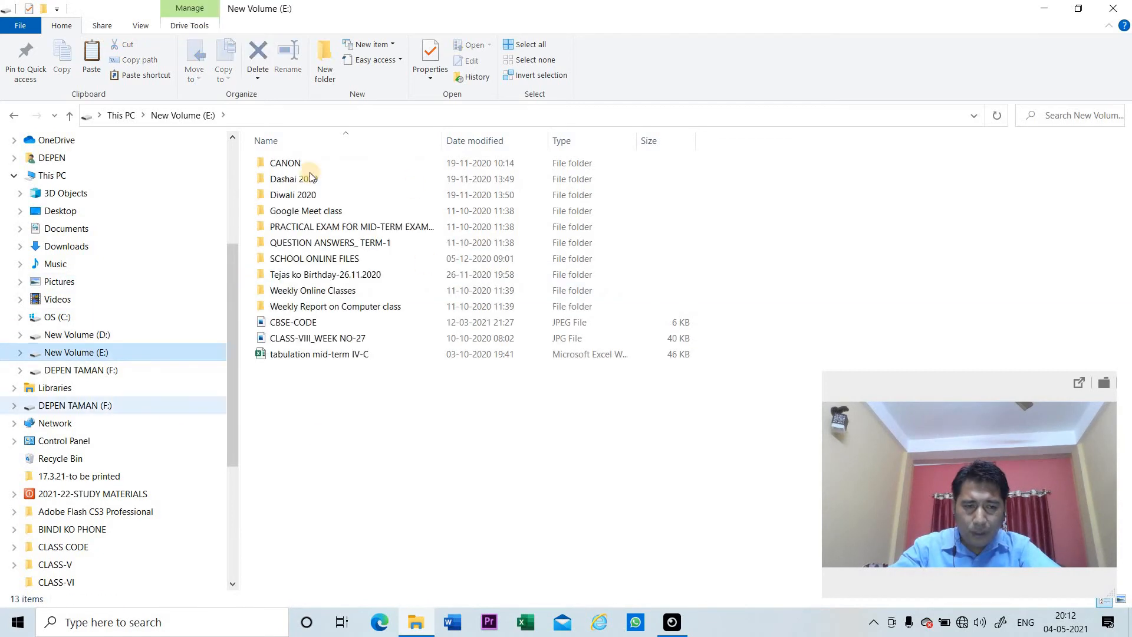
right_click(337, 426)
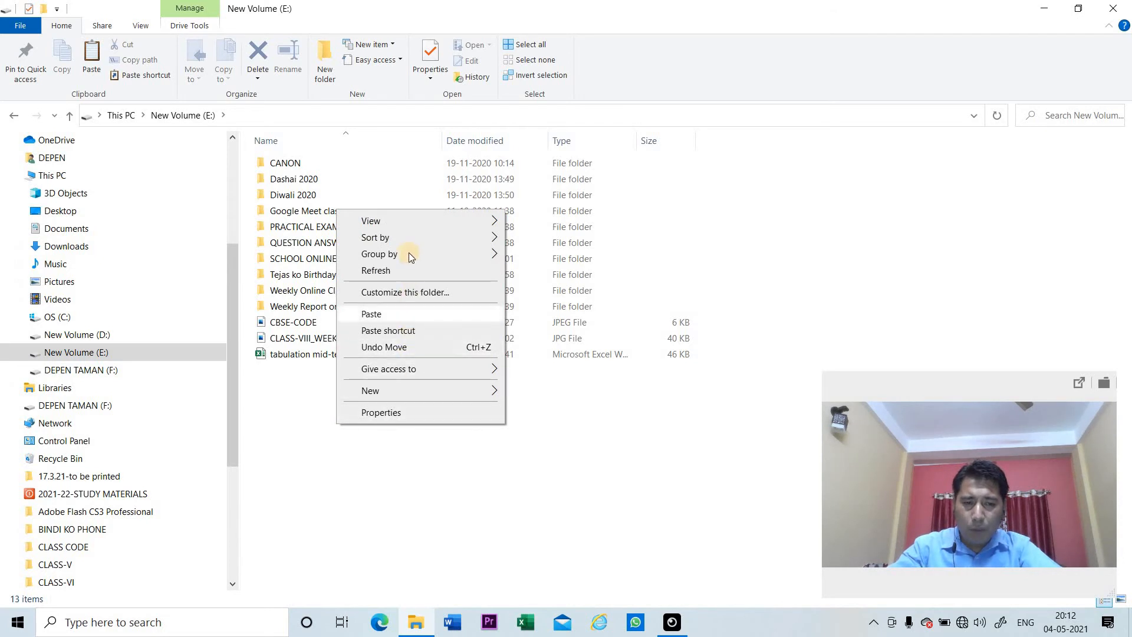
left_click(383, 315)
left_click(295, 411)
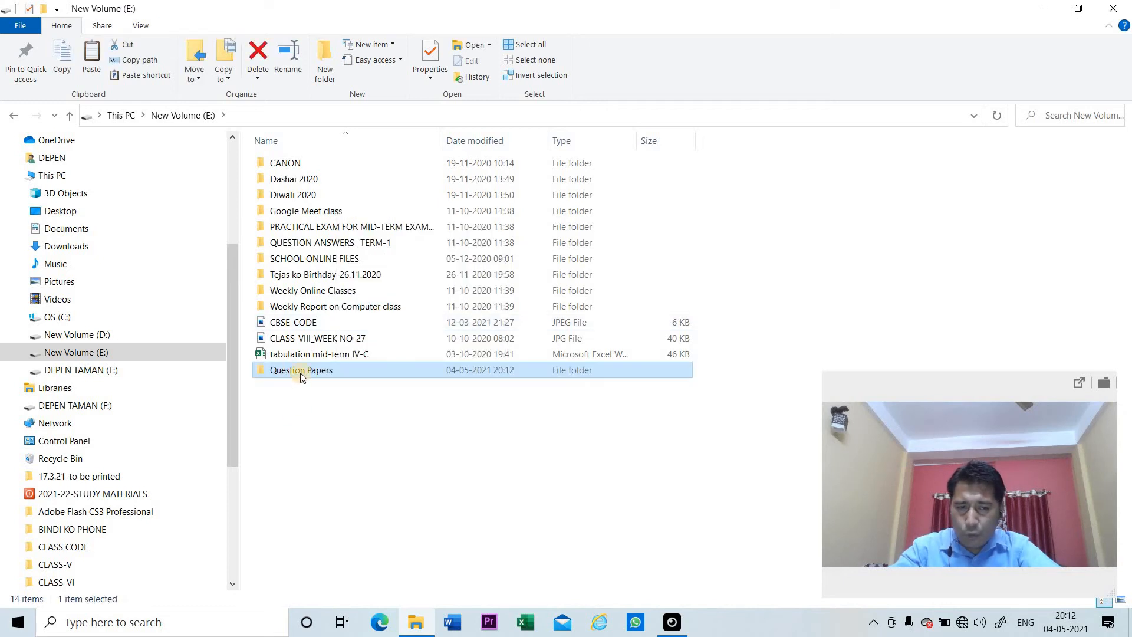
- Check the Question Papers folder on both New Volume (D:) and New Volume (E:)
left_click(102, 338)
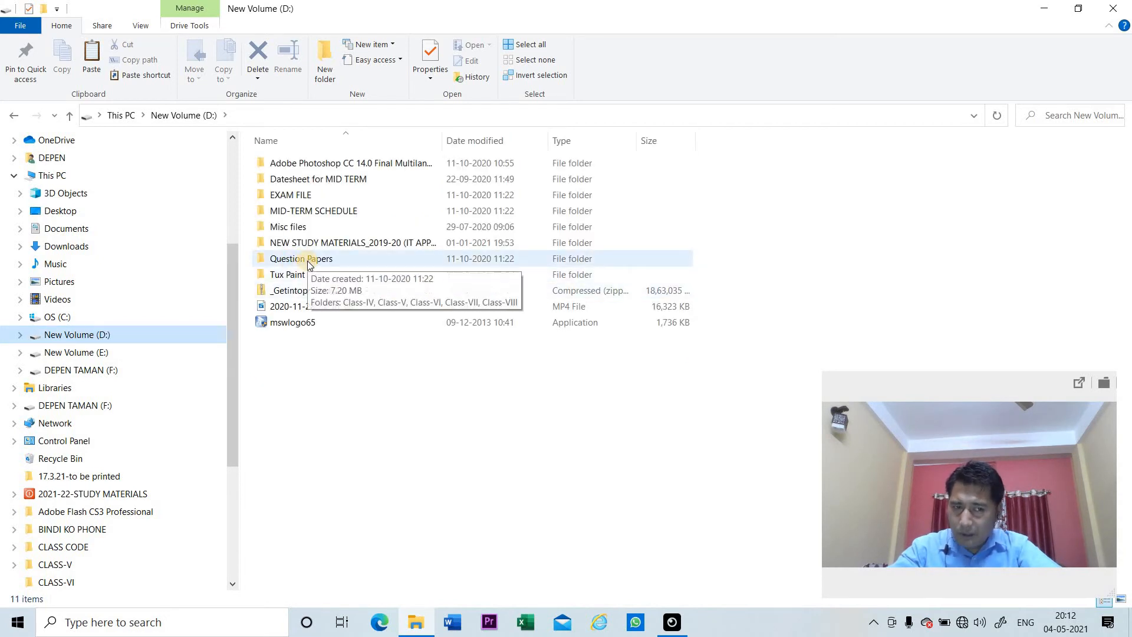
left_click(127, 355)
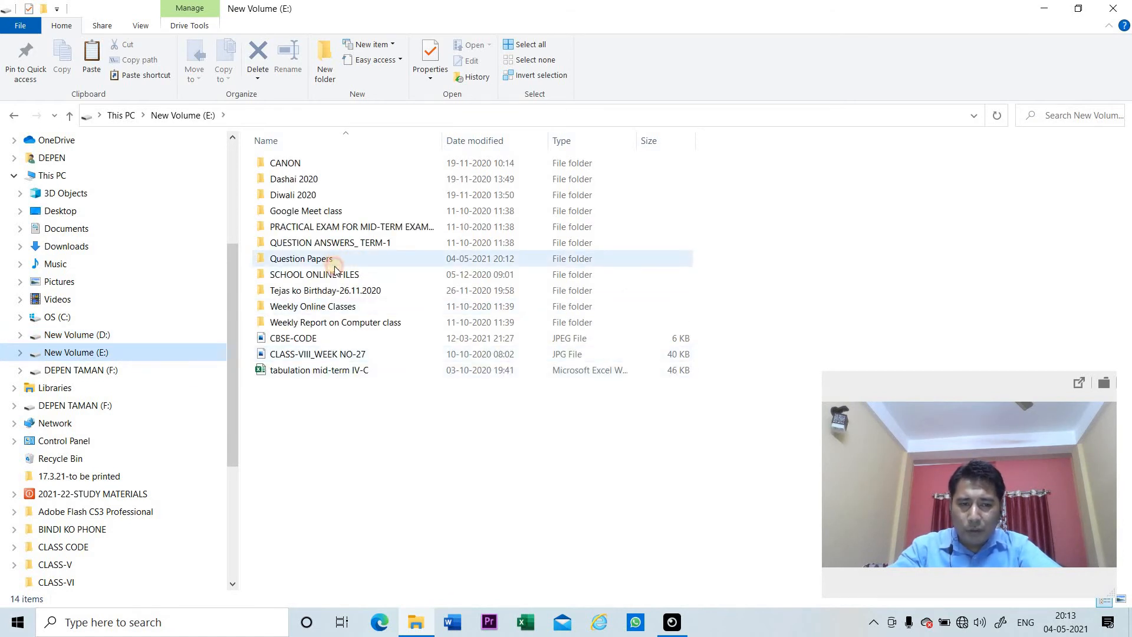
left_click_drag(335, 267, 353, 293)
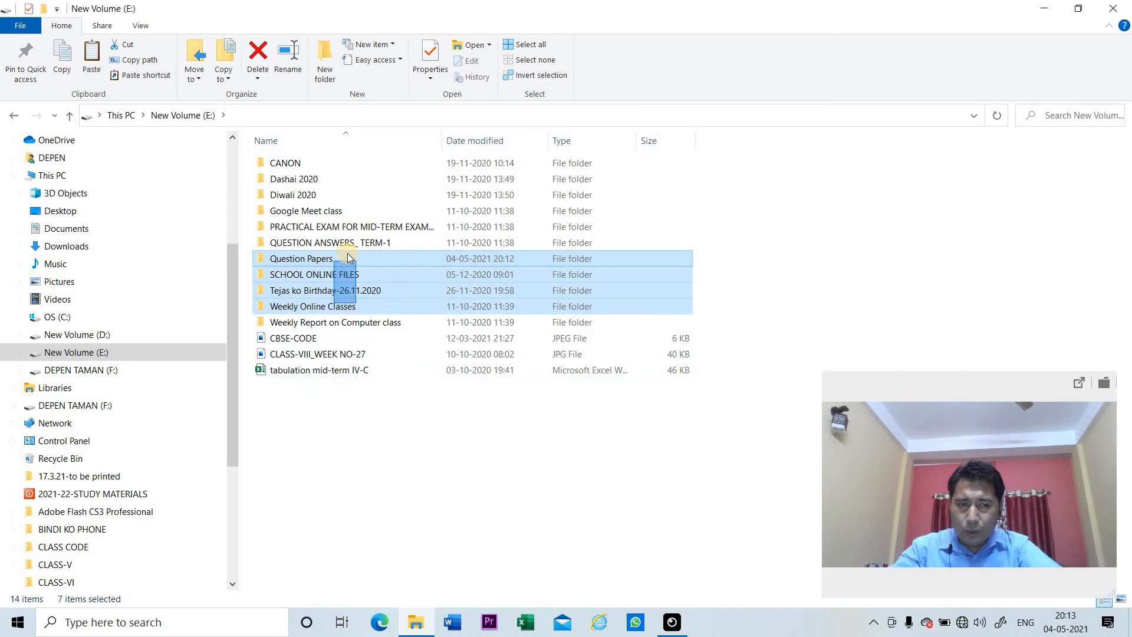
left_click(303, 262)
left_click_drag(282, 263, 302, 495)
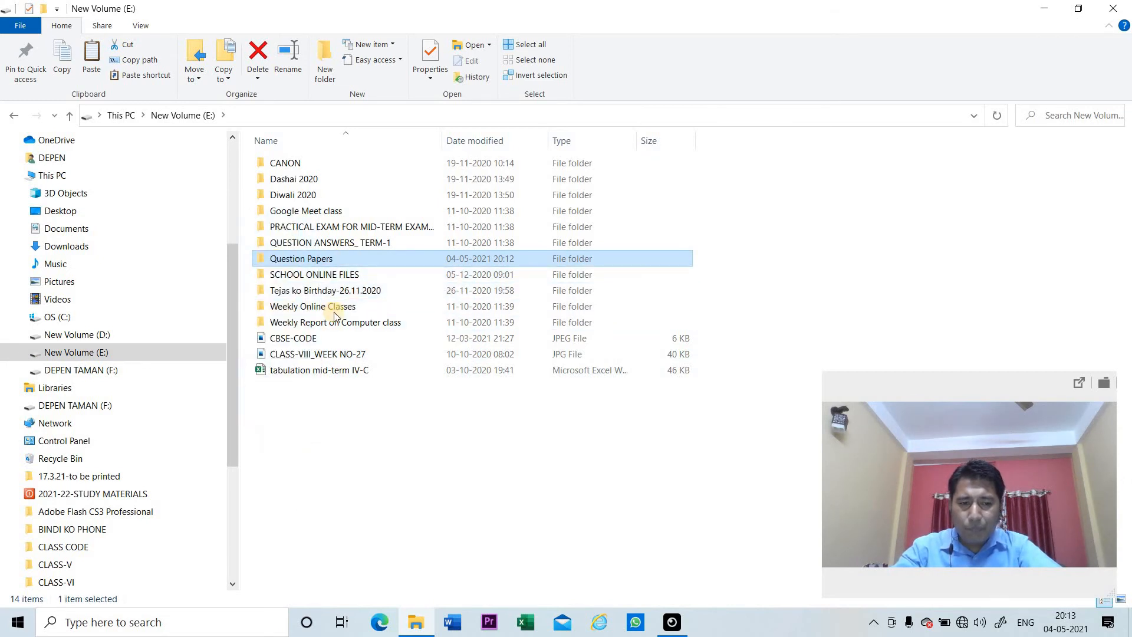
left_click(787, 268)
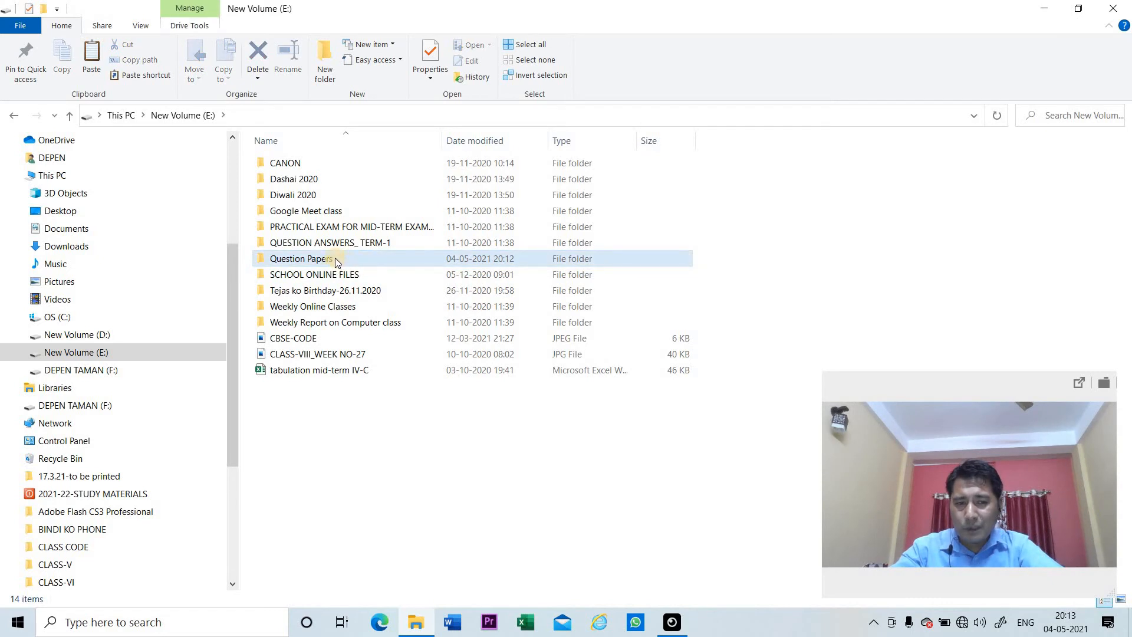
mouse_move(333, 260)
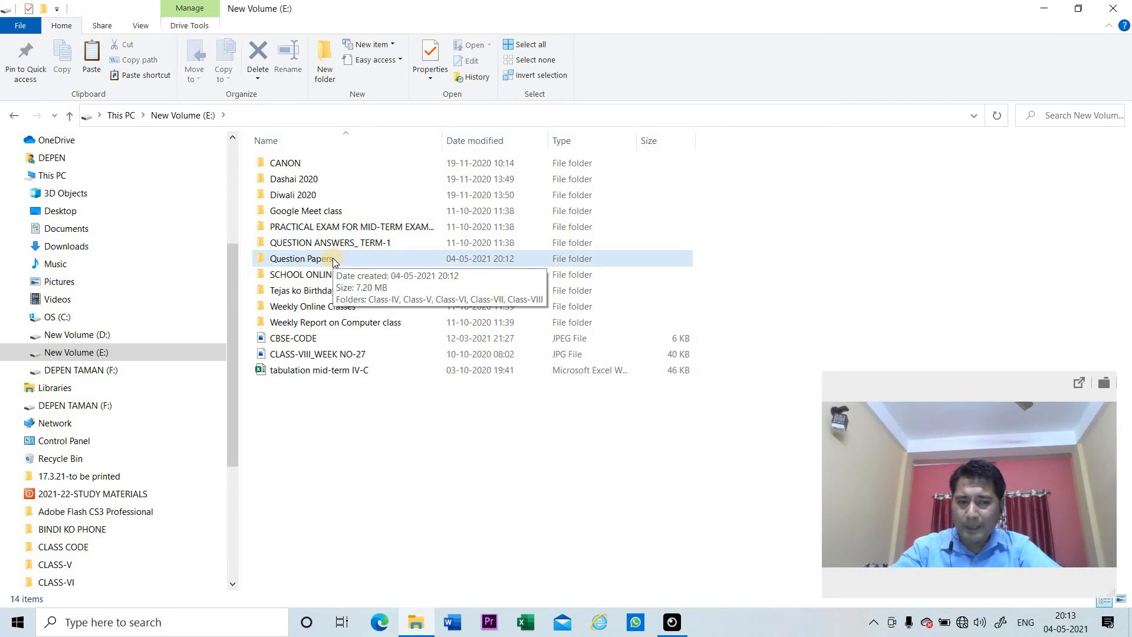
- Cut the EXAM FILE folder from New Volume (D:) and paste it into New Volume (E:)
left_click(102, 336)
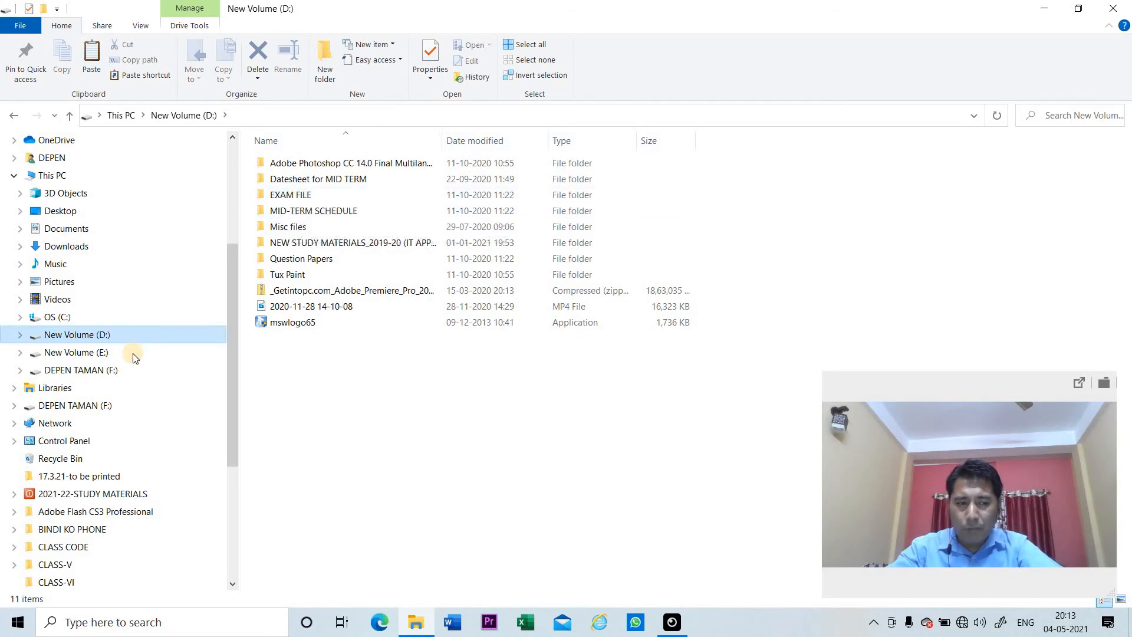
left_click(293, 197)
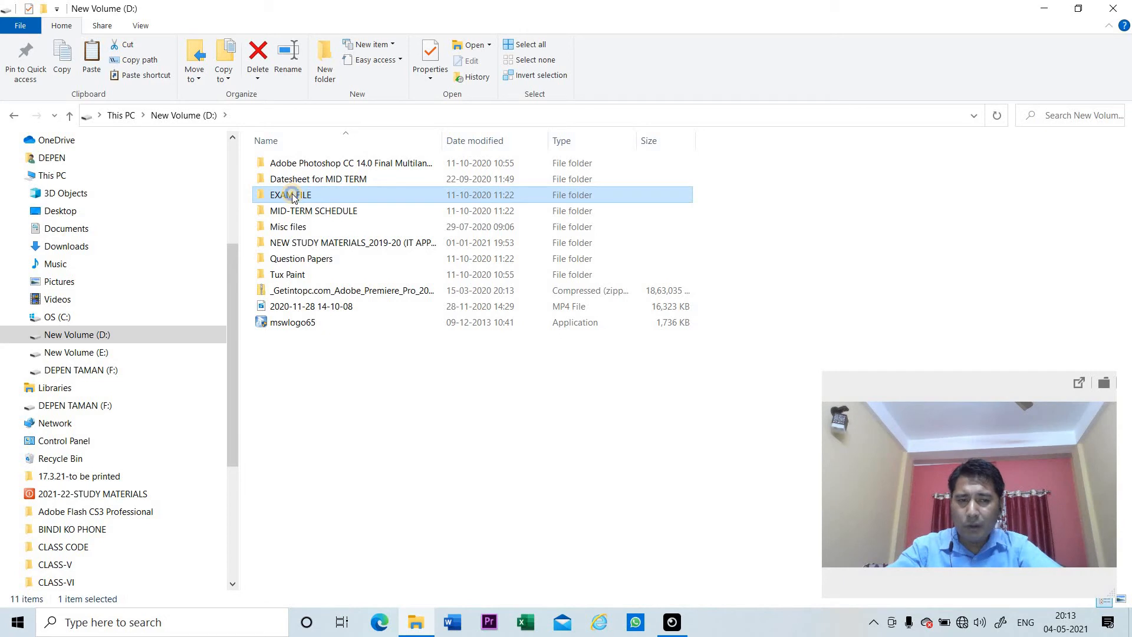
right_click(293, 197)
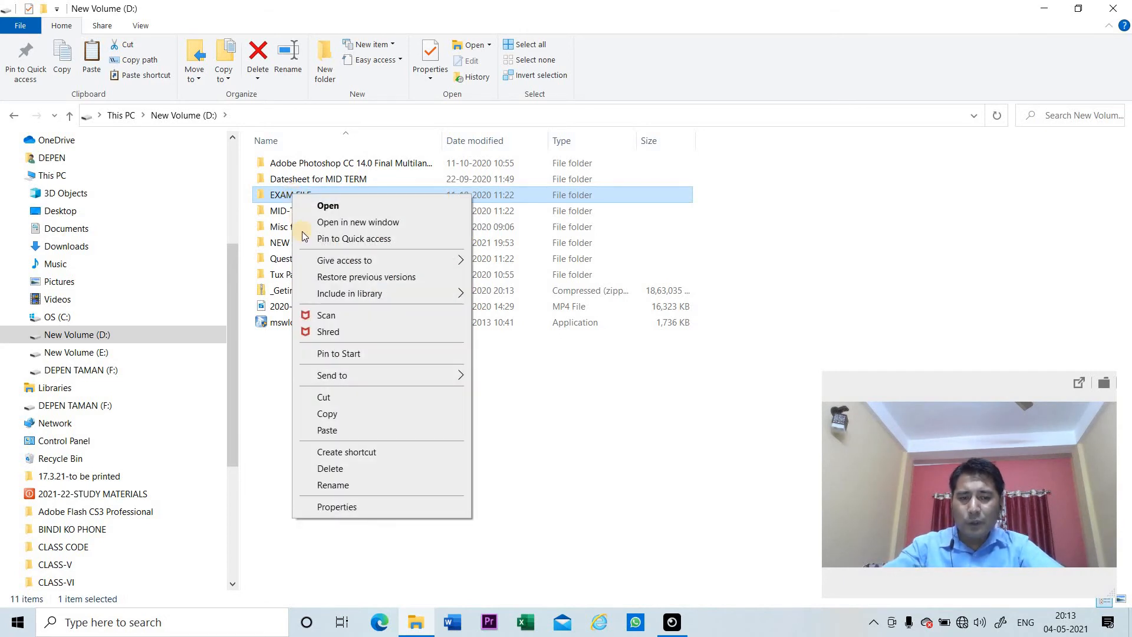
left_click(332, 398)
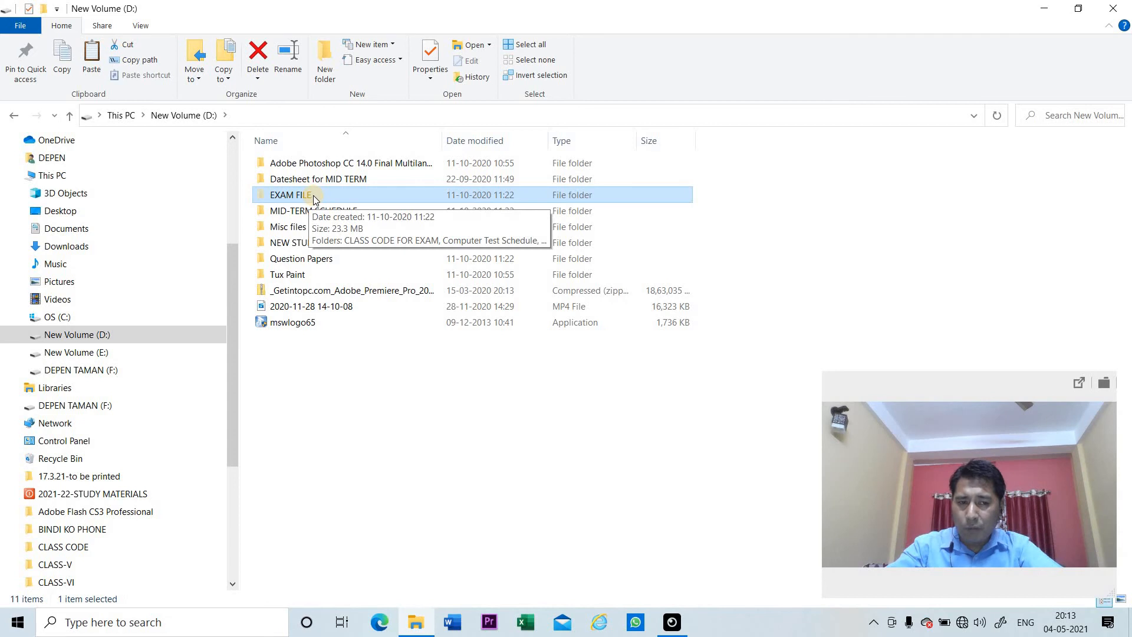
left_click(100, 353)
right_click(317, 453)
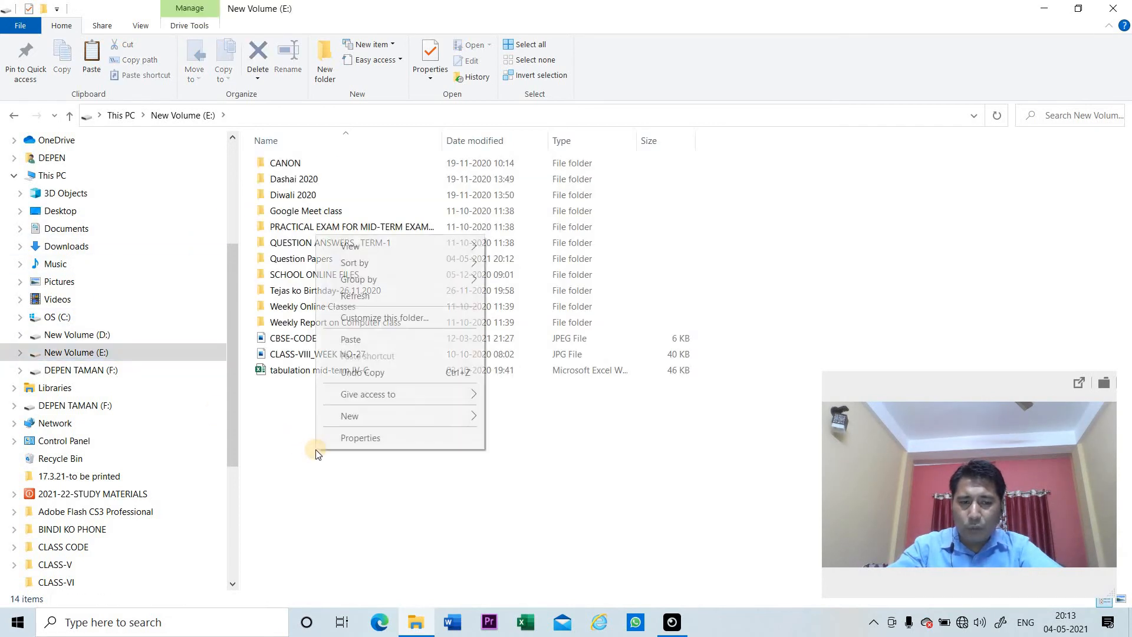
left_click(368, 341)
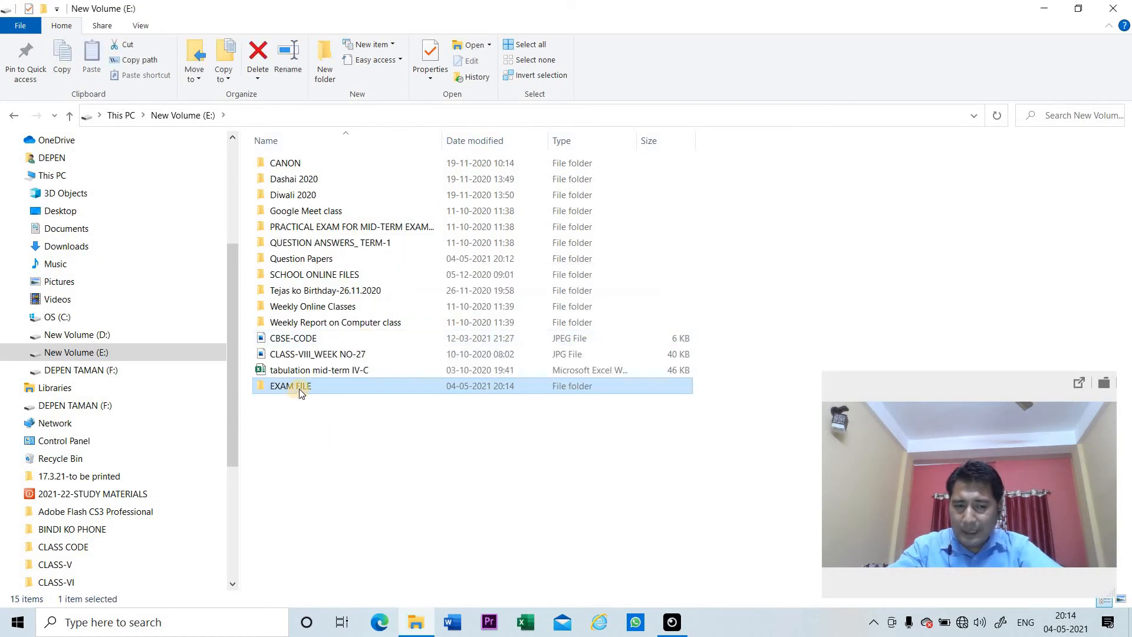
- Check New Volume (D:) and New Volume (E:) for the moved EXAM FILE folder
left_click(126, 335)
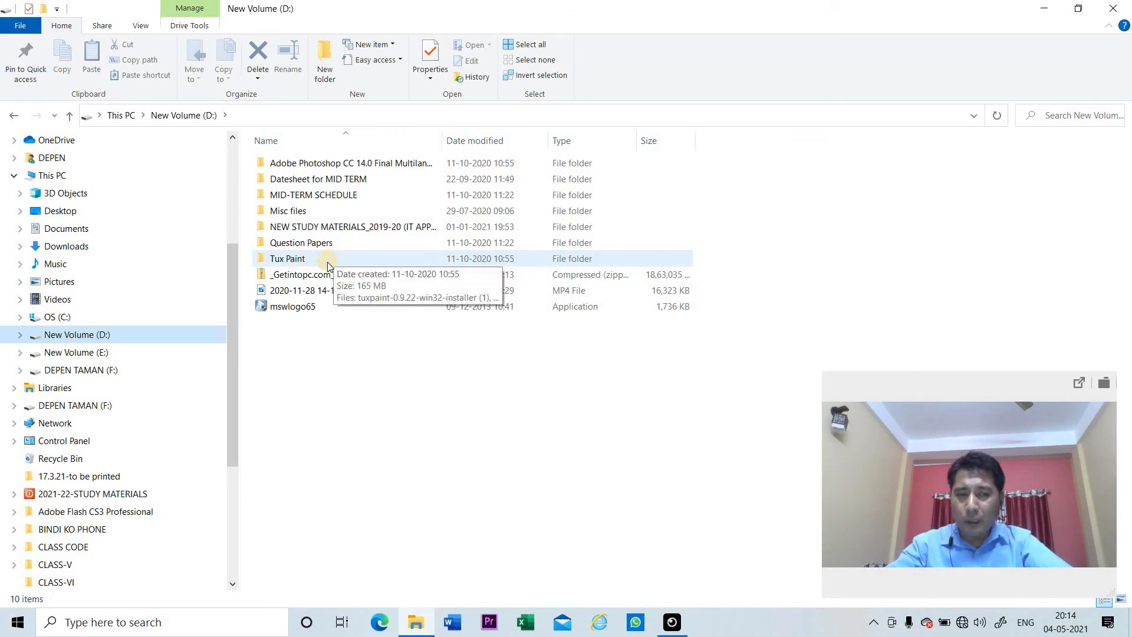
left_click(73, 352)
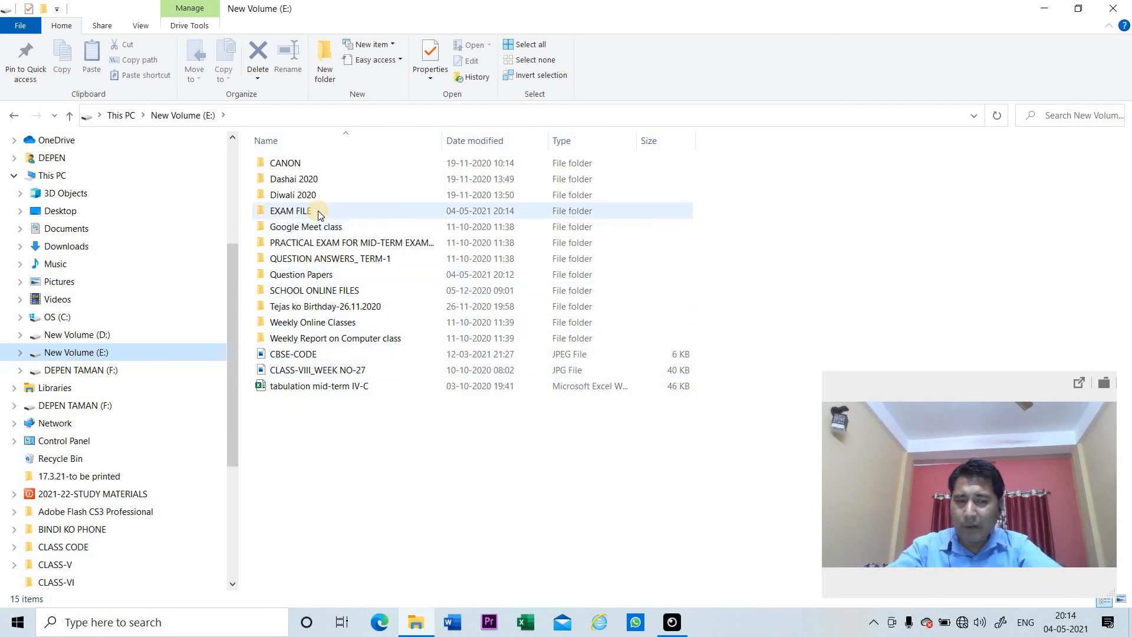
left_click(386, 469)
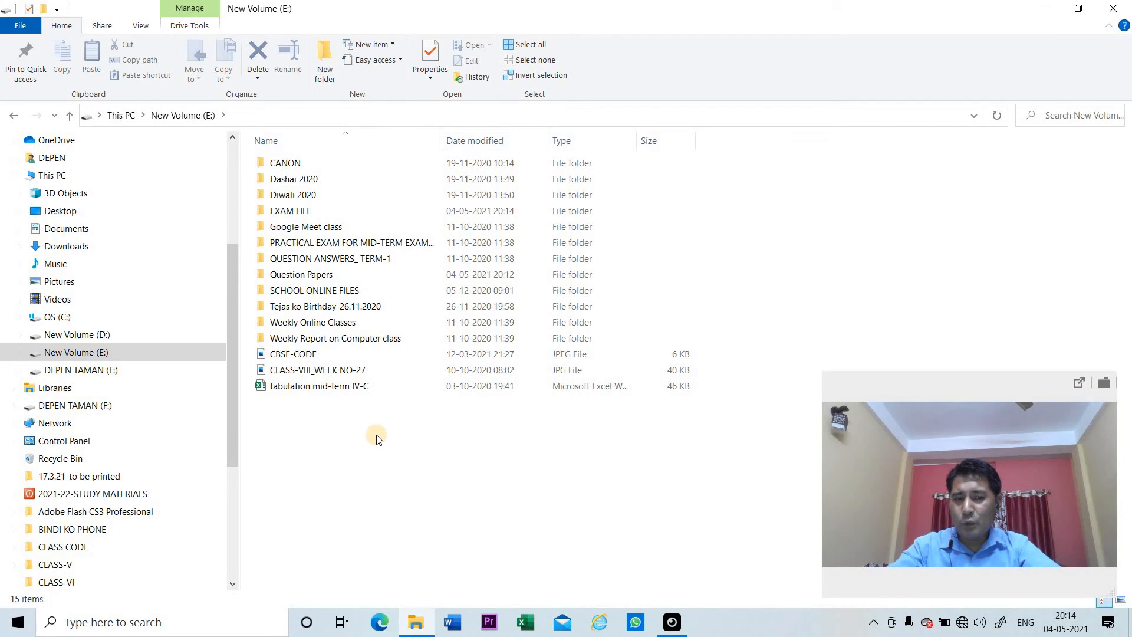
left_click(323, 229)
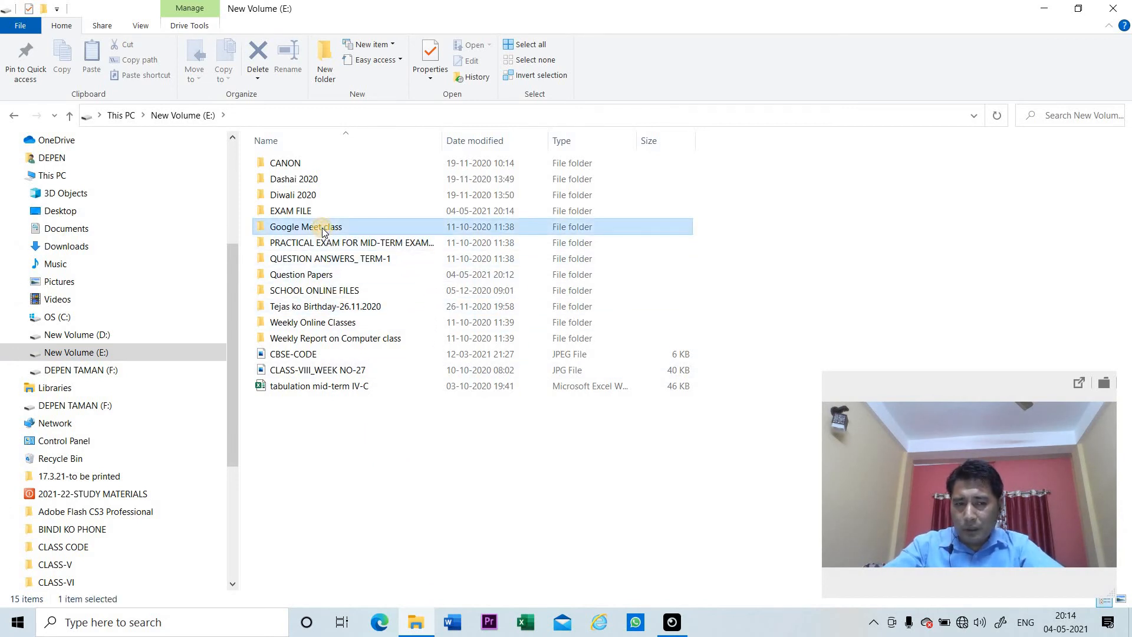
right_click(322, 228)
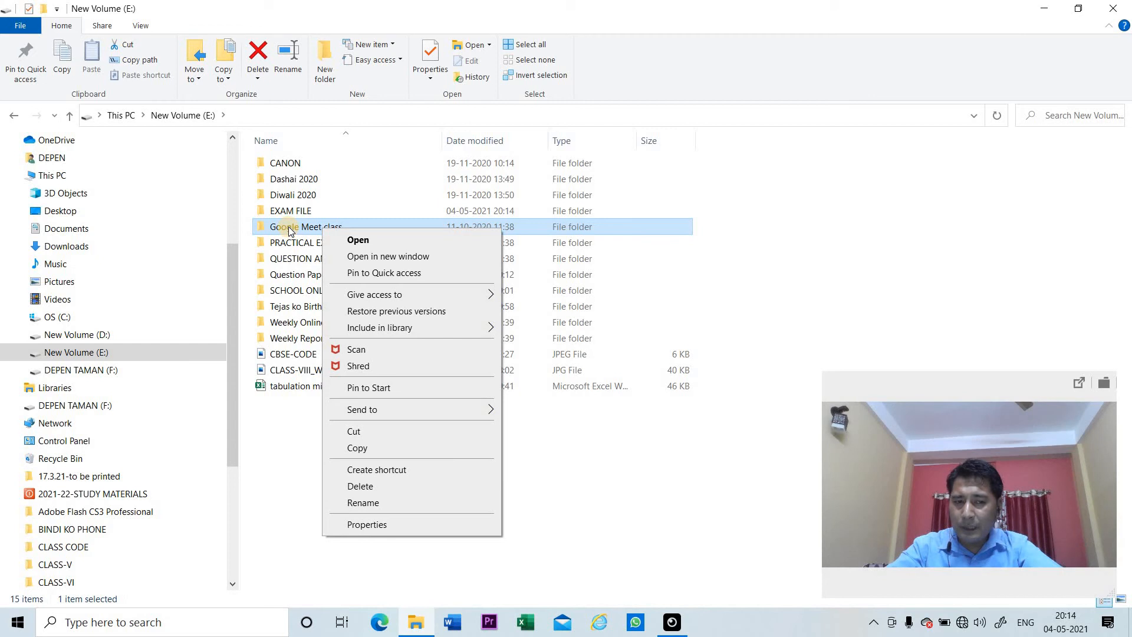
left_click(574, 484)
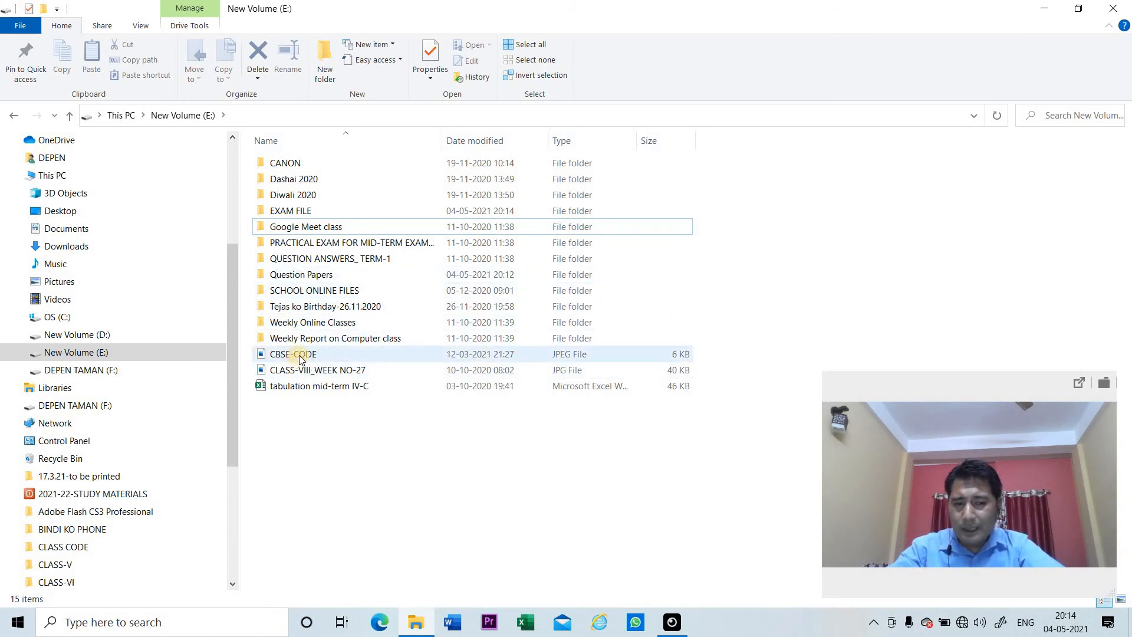
- Copy the CBSE-CODE image from New Volume (E:) and paste it into New Volume (D:)
mouse_move(305, 358)
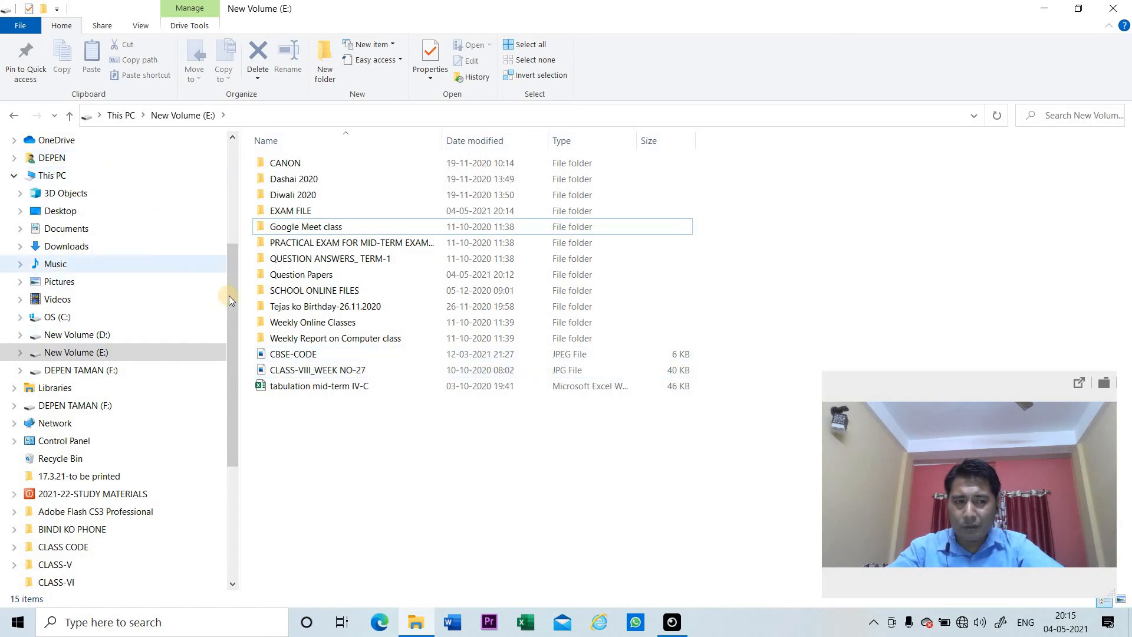
scroll(236, 199, "up", 4)
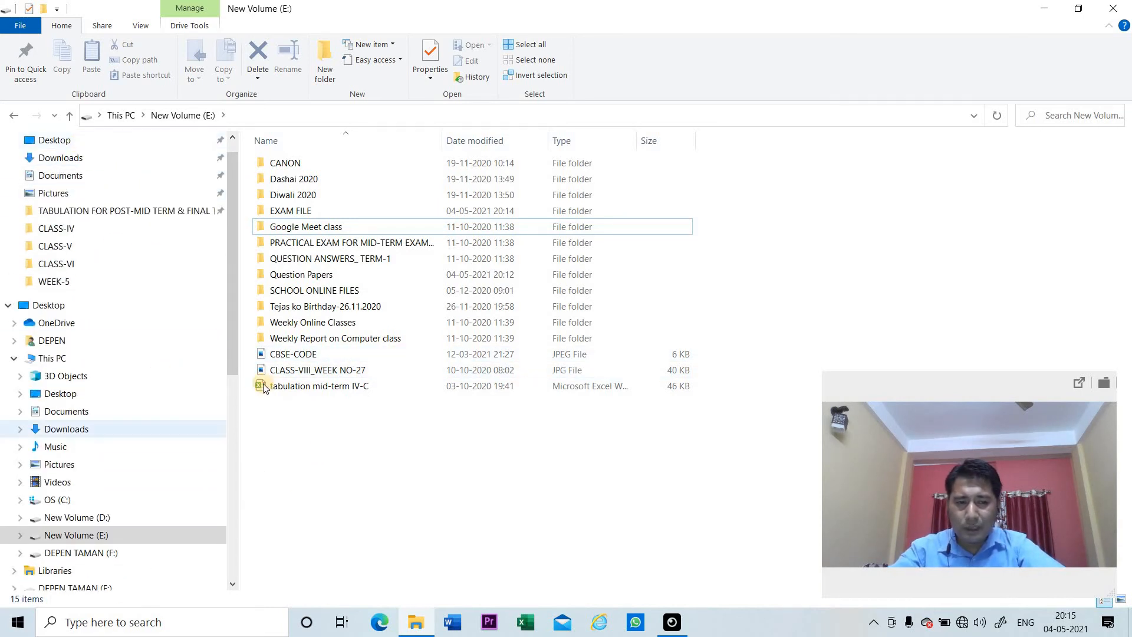
scroll(223, 386, "down", 2)
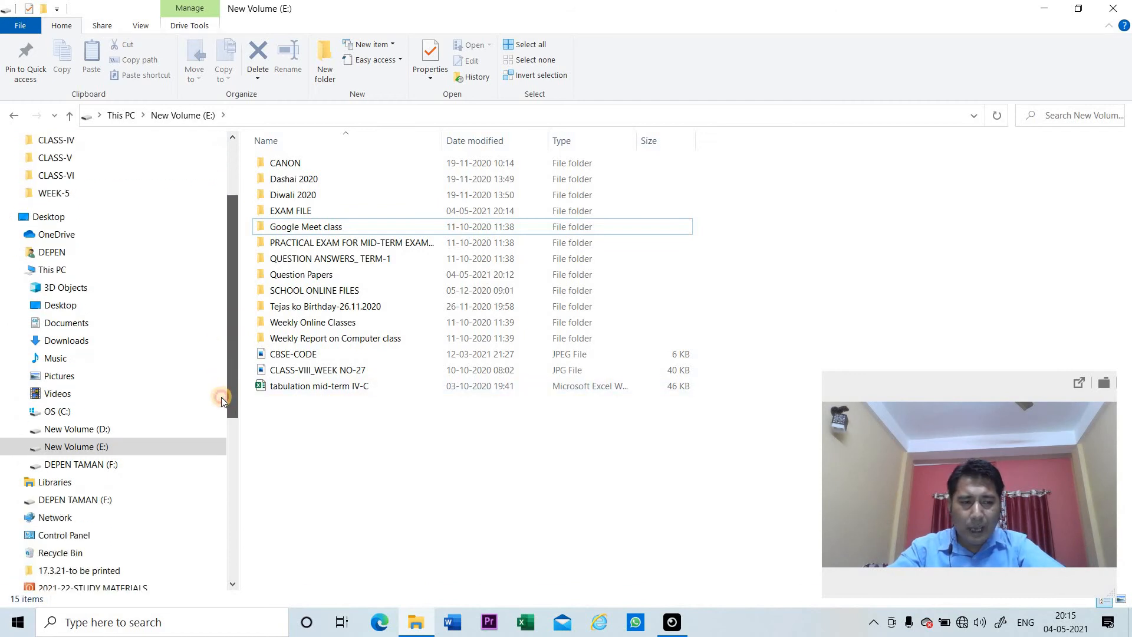
scroll(221, 401, "down", 1)
scroll(218, 421, "down", 3)
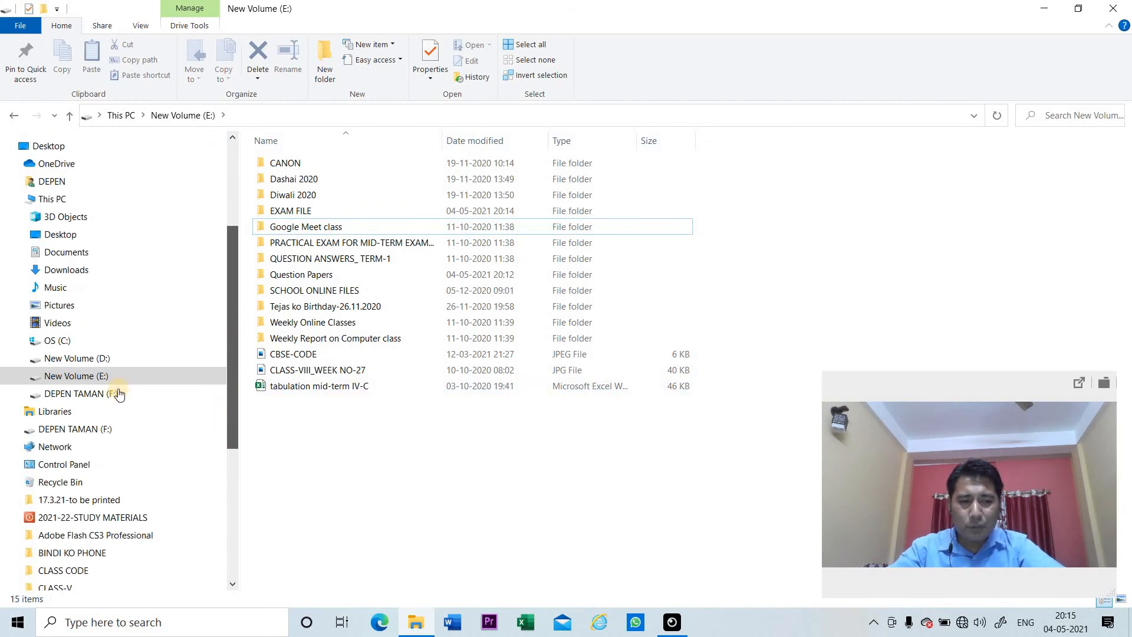
right_click(309, 357)
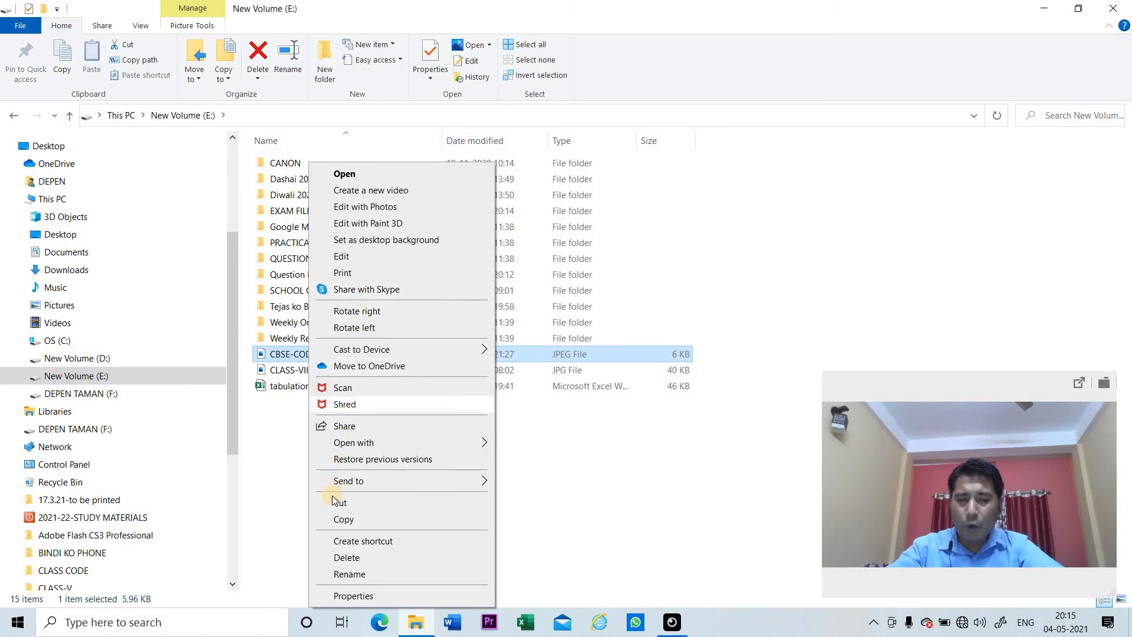
left_click(341, 521)
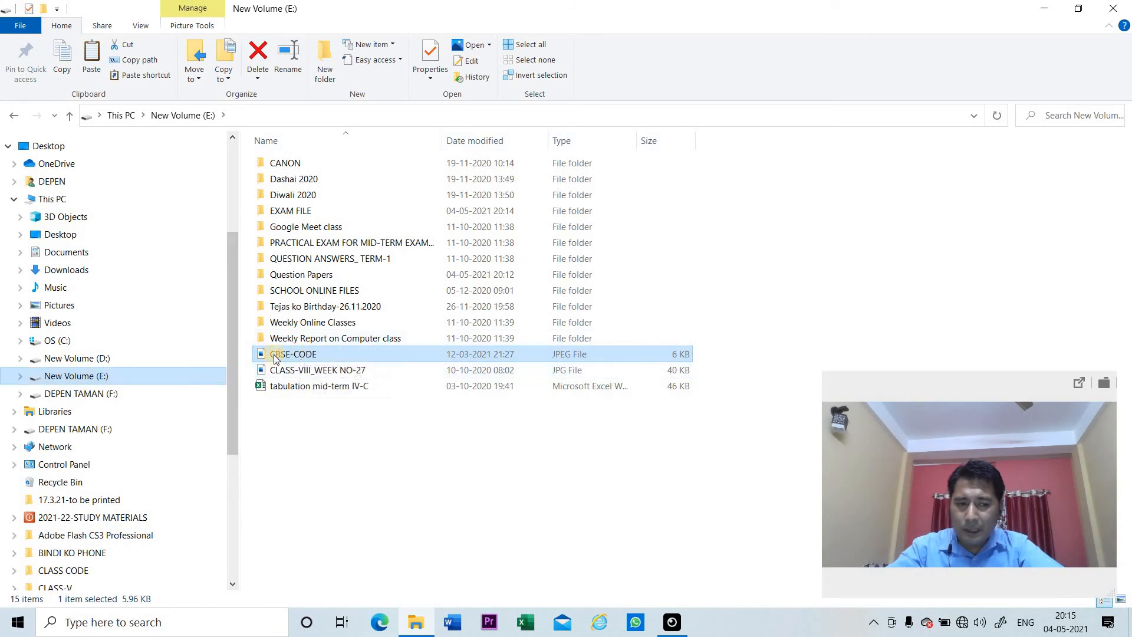
left_click(154, 356)
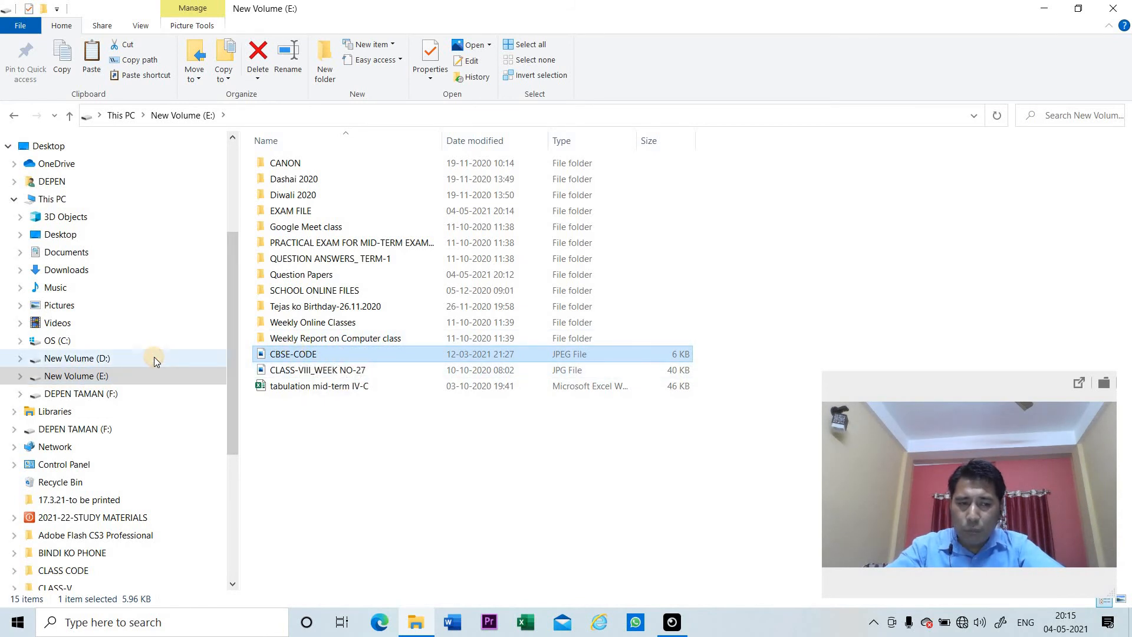
right_click(355, 388)
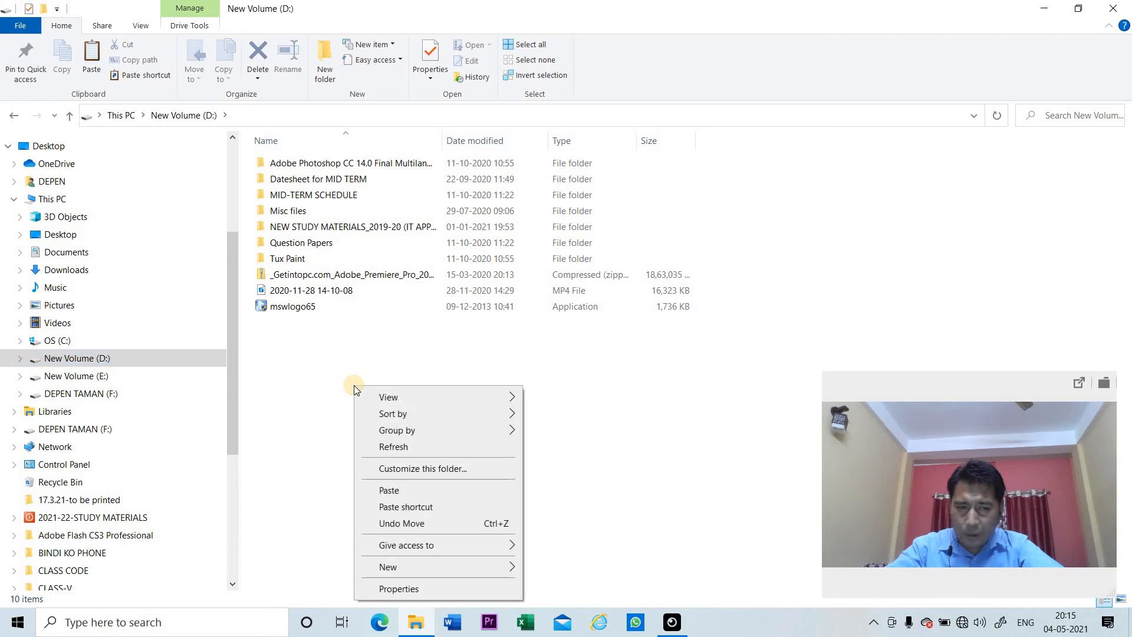
right_click(340, 358)
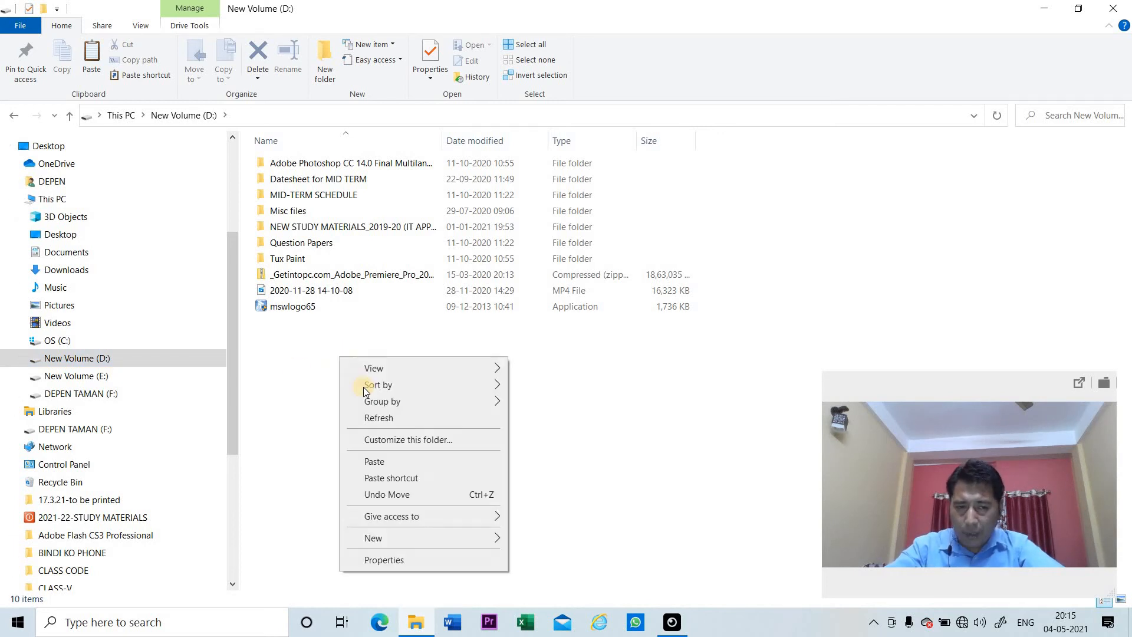
left_click(369, 461)
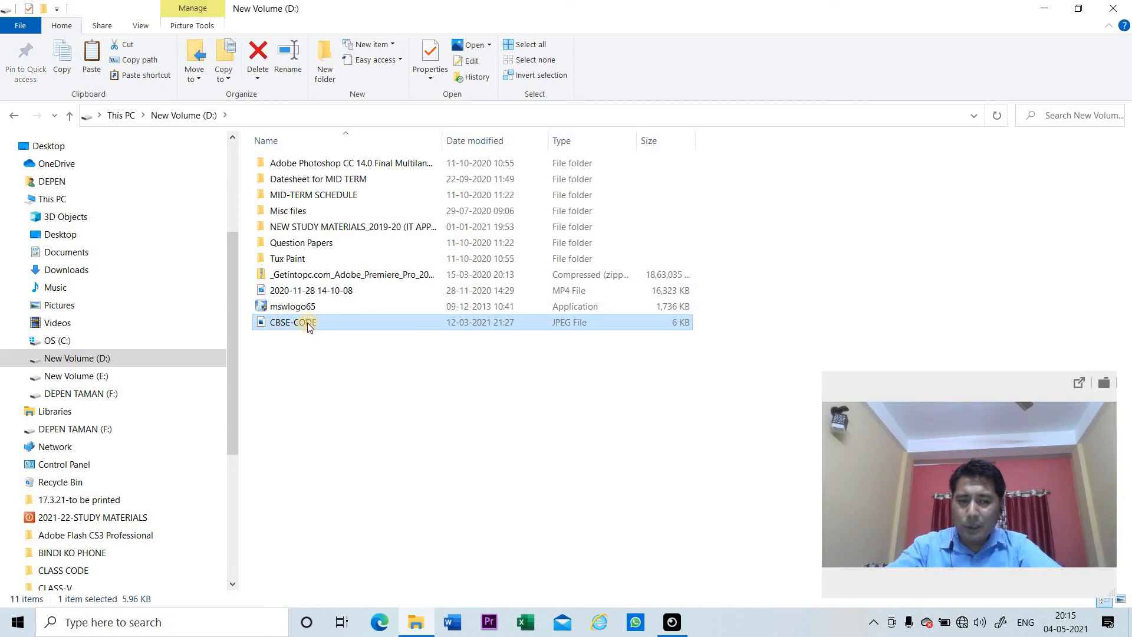
- Cut the Question Papers folder from New Volume (E:) and paste it into New Volume (D:)
left_click(151, 377)
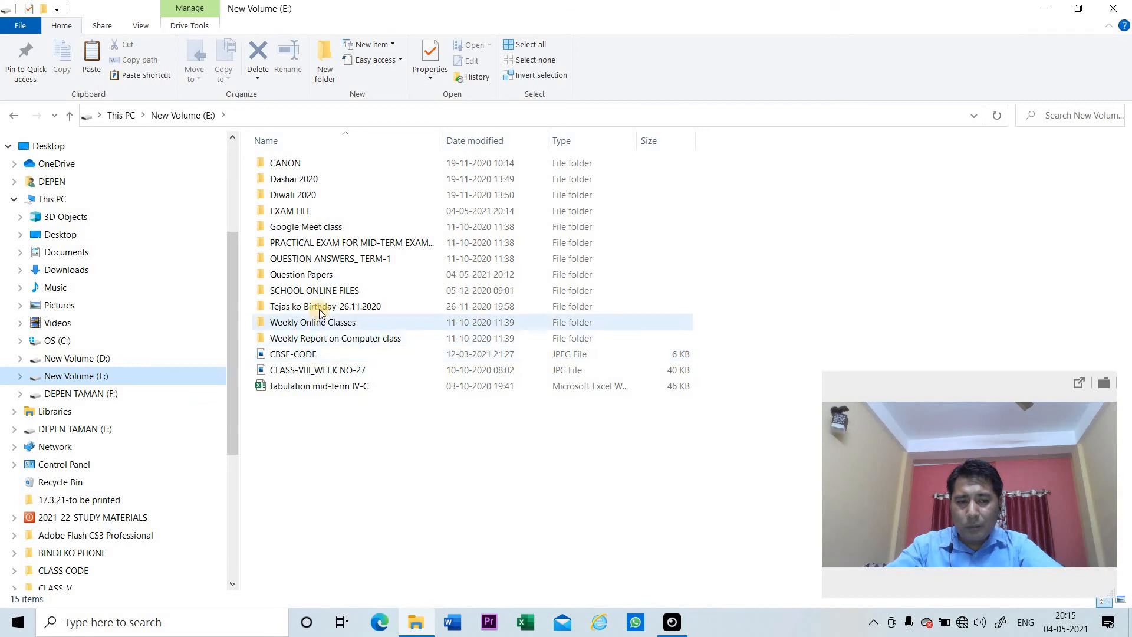
right_click(318, 279)
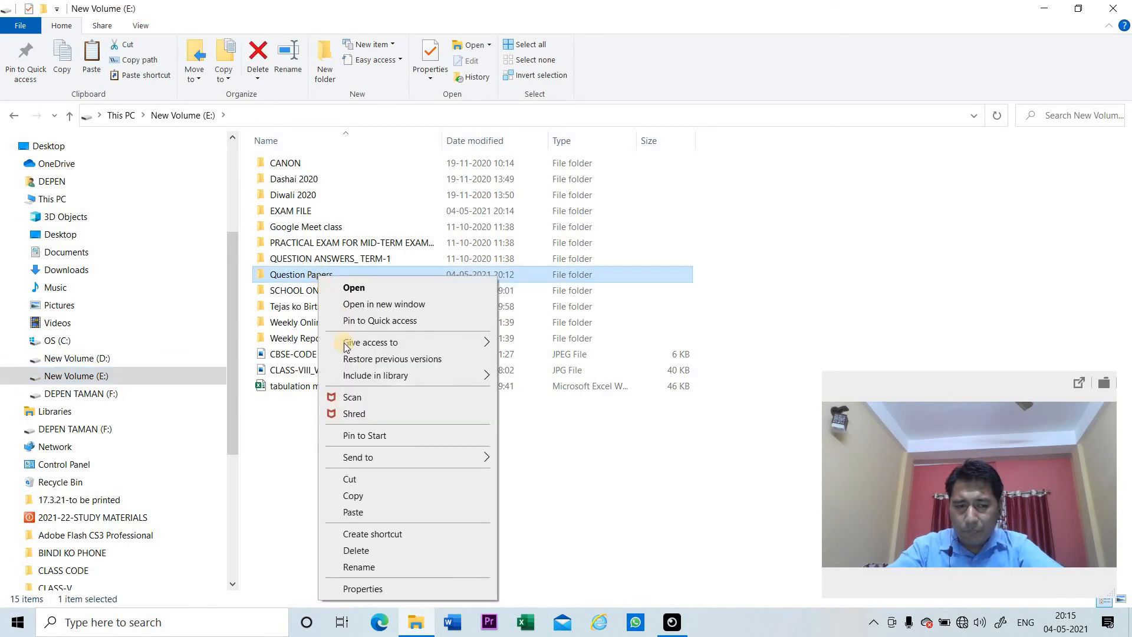
left_click(364, 482)
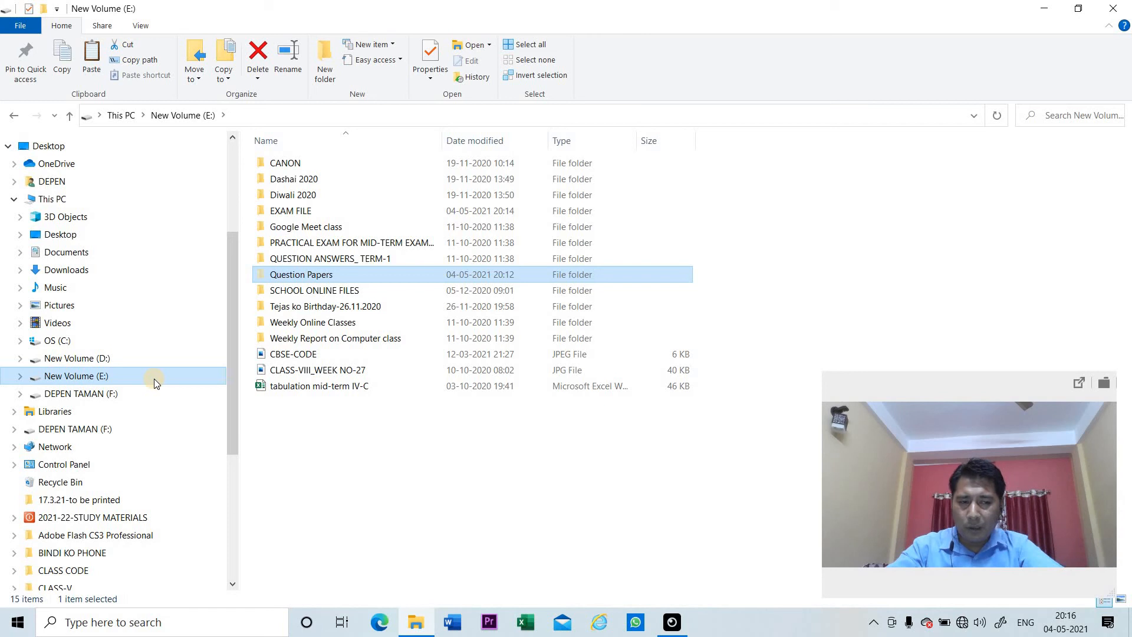
left_click(129, 359)
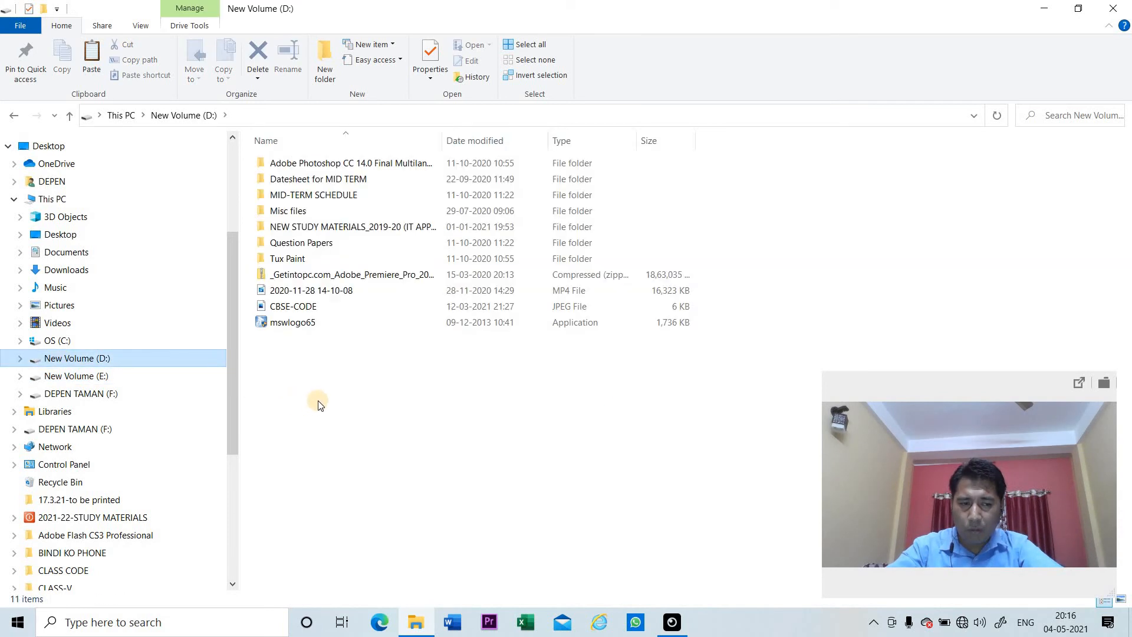
right_click(347, 394)
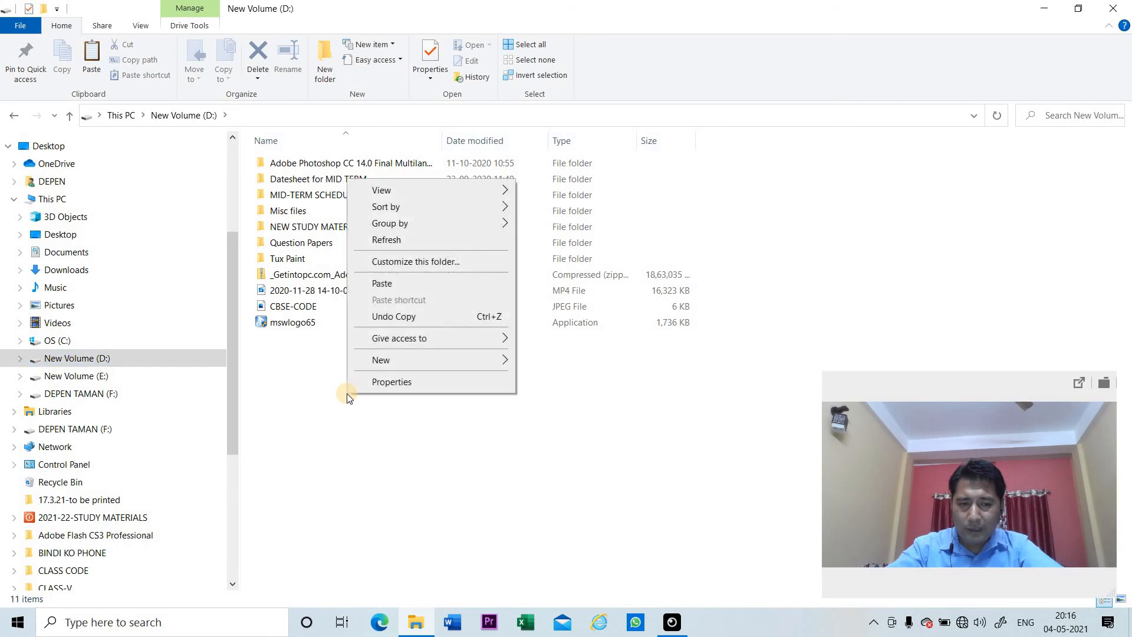
left_click(387, 284)
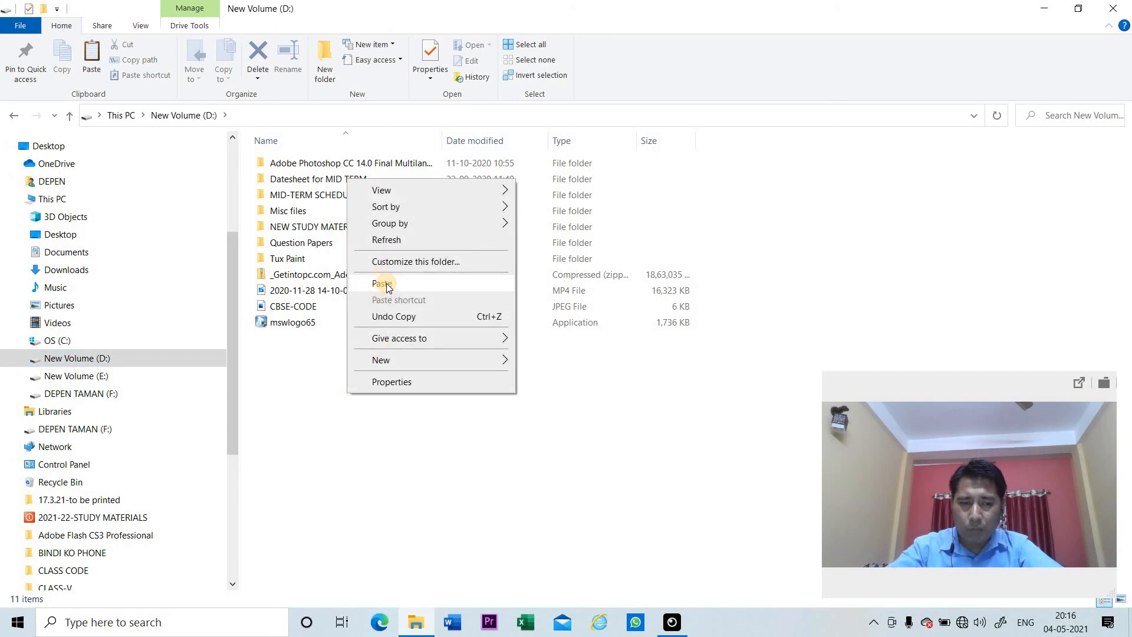
left_click(500, 353)
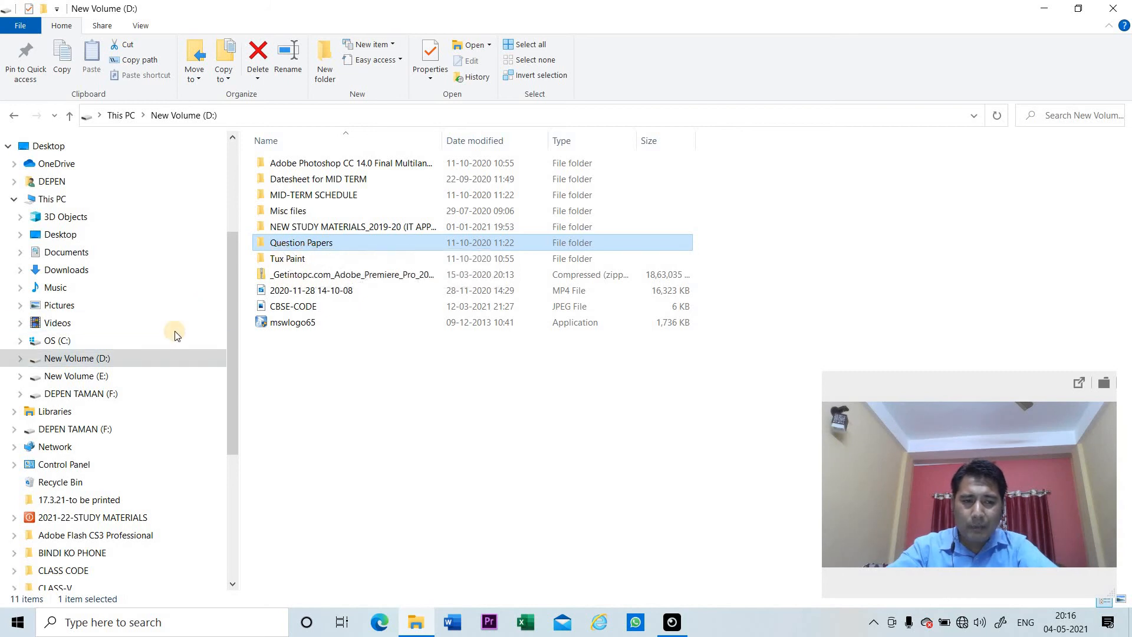
- Compare New Volume (E:) and New Volume (D:) to check where the Question Papers folder is
left_click(148, 377)
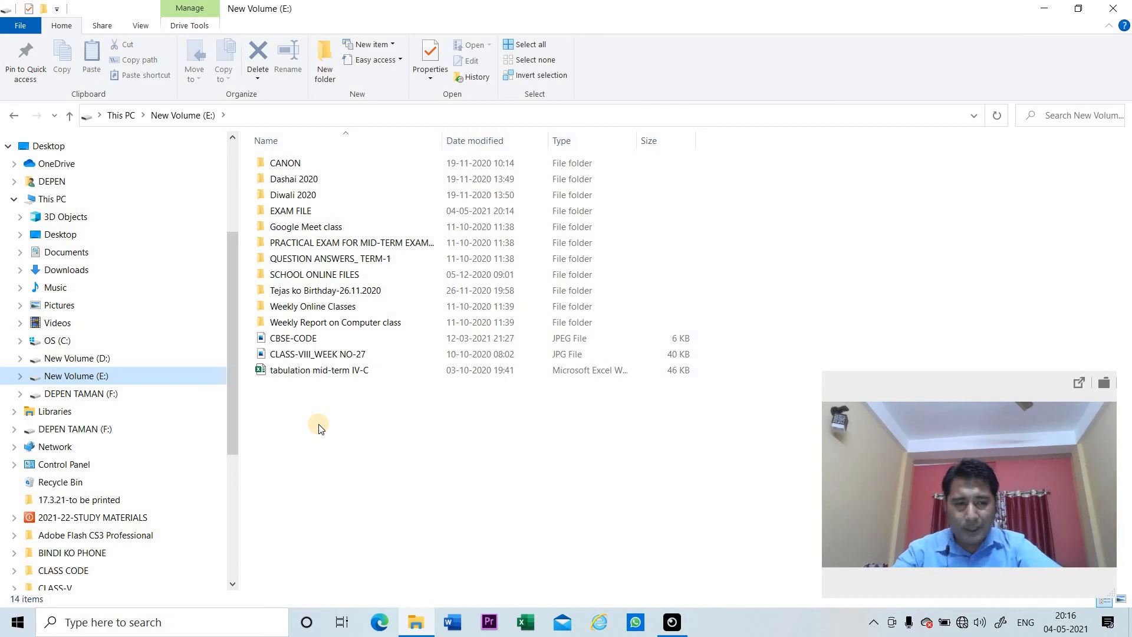
left_click(136, 359)
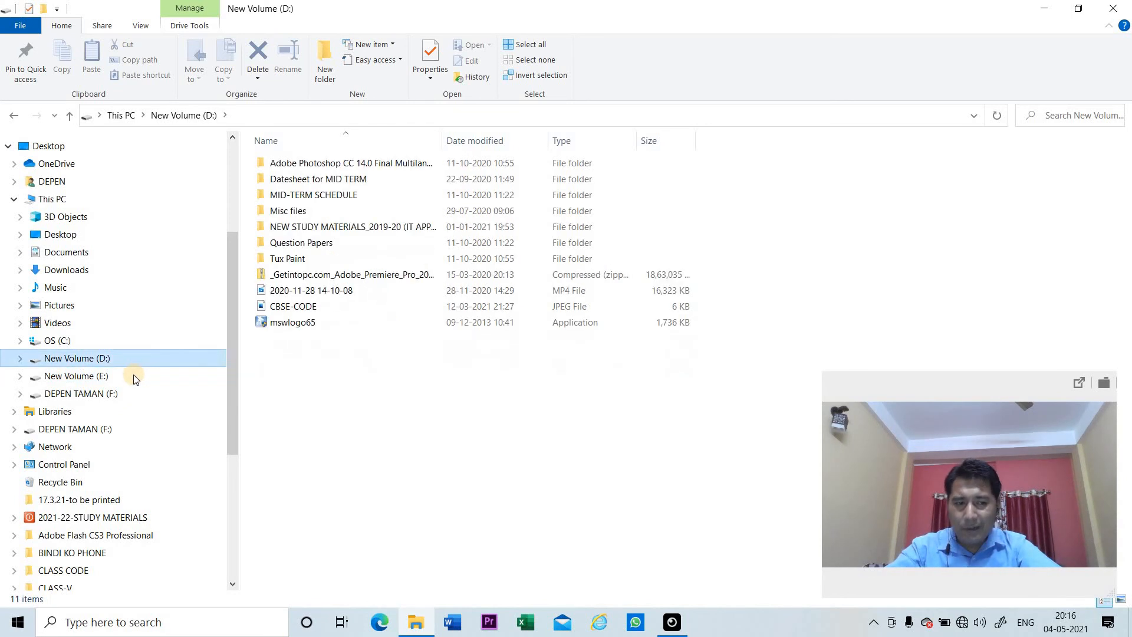
left_click(123, 381)
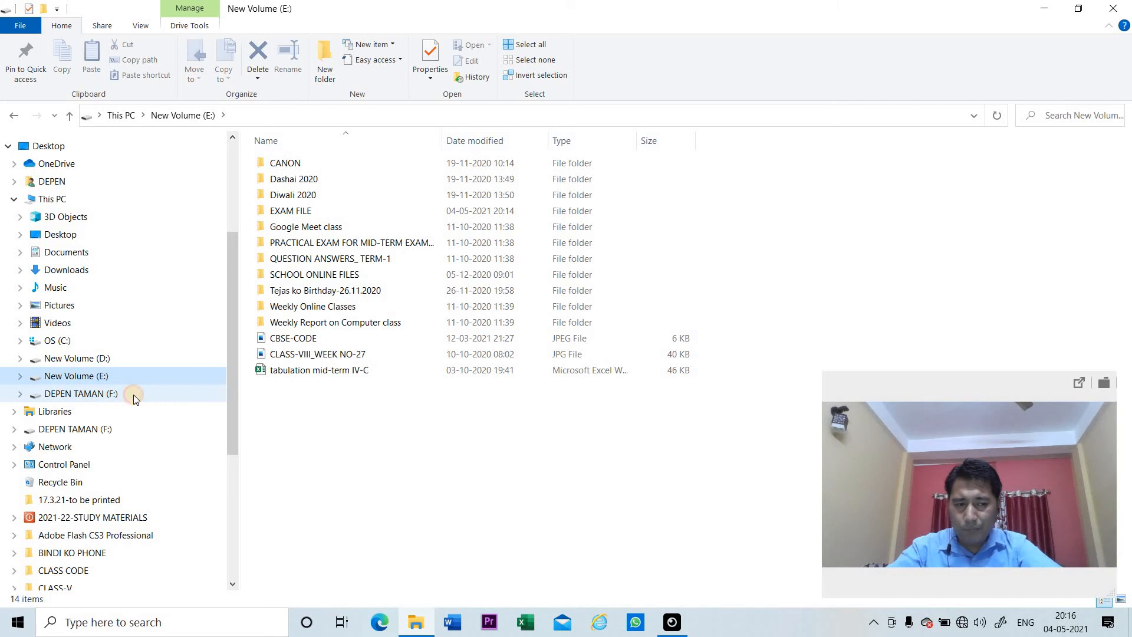
- Copy the download image from the F: drive and paste it into the Desktop folder
left_click(133, 395)
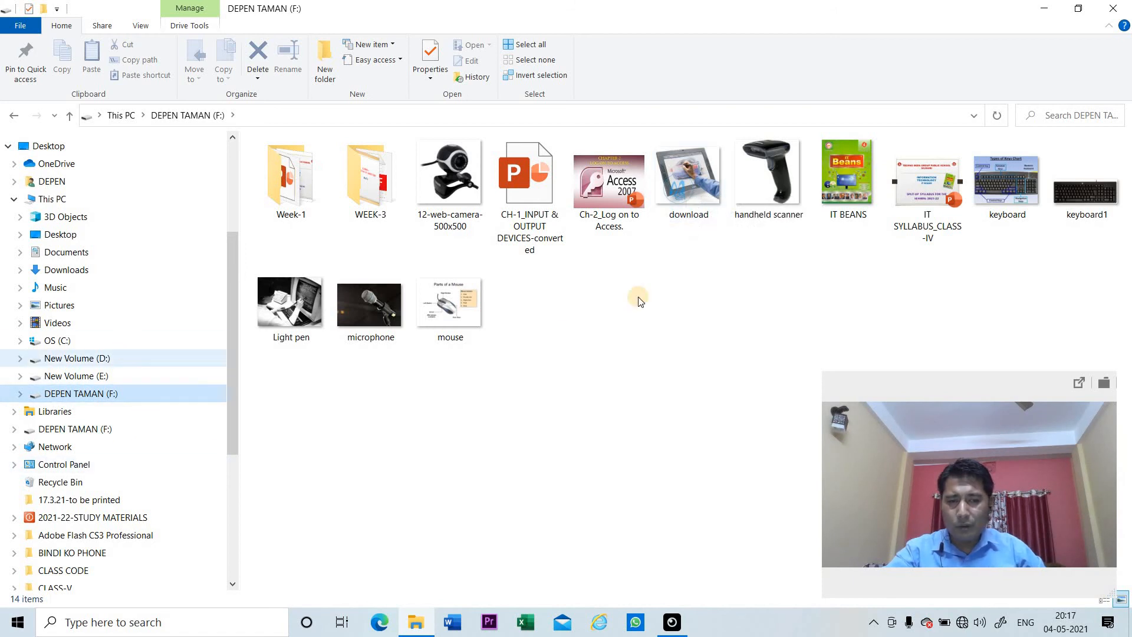
right_click(691, 187)
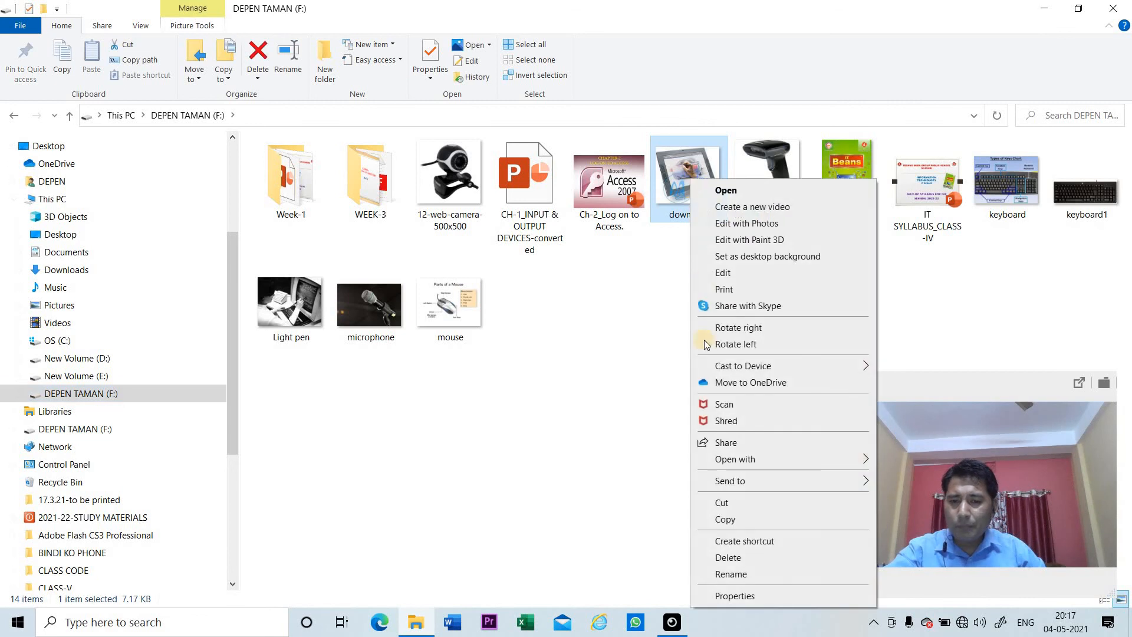
left_click(727, 520)
left_click_drag(238, 264, 238, 177)
left_click(149, 140)
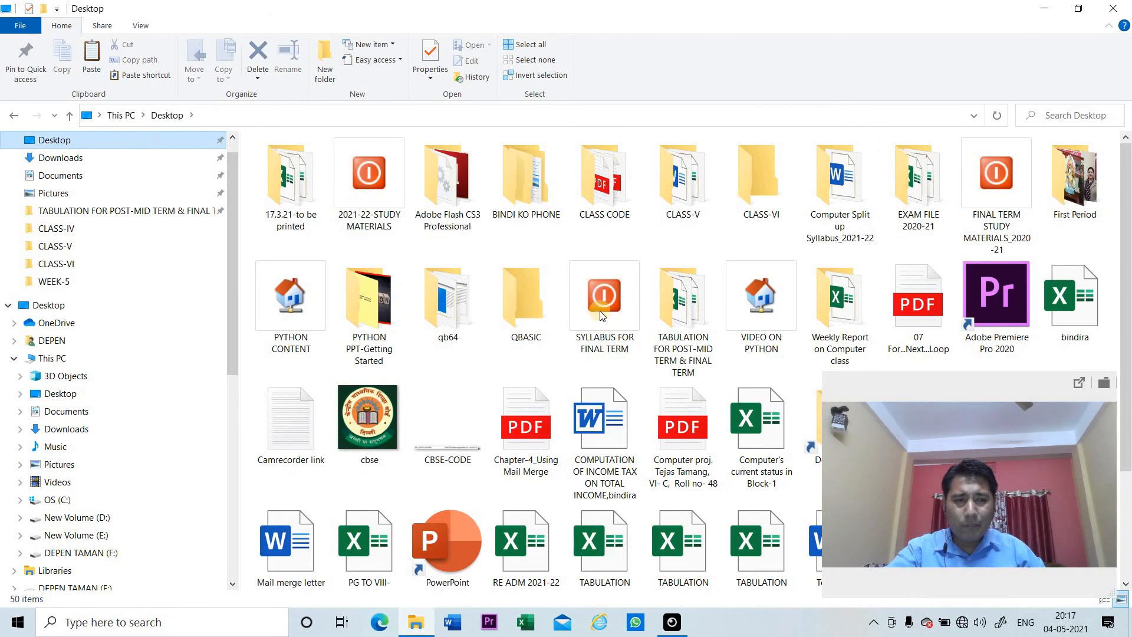
right_click(431, 365)
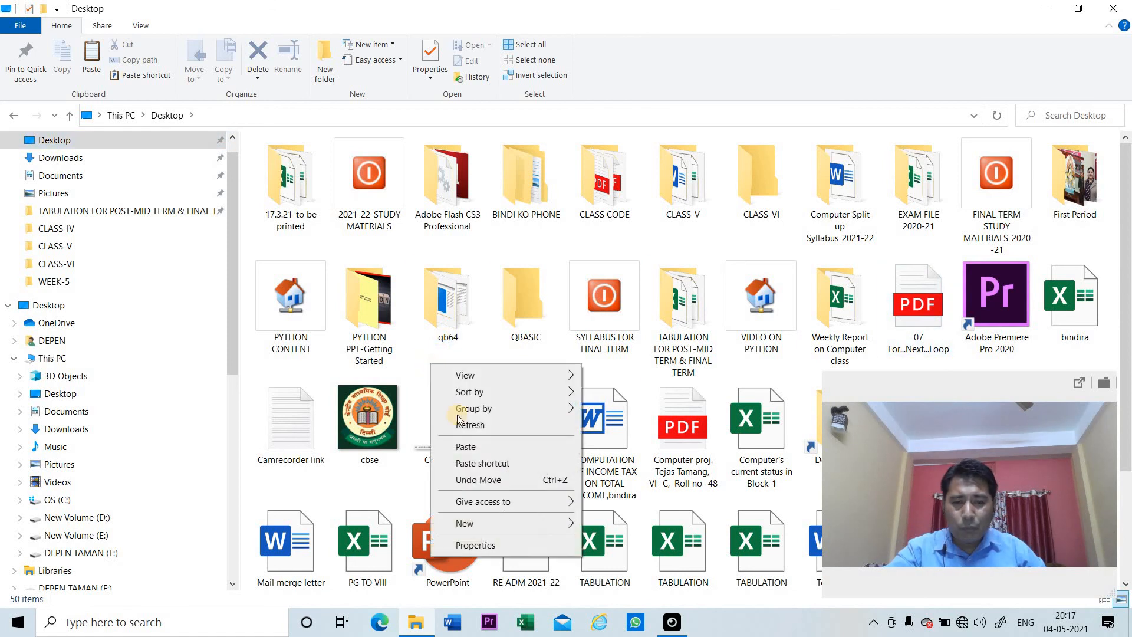
left_click(466, 447)
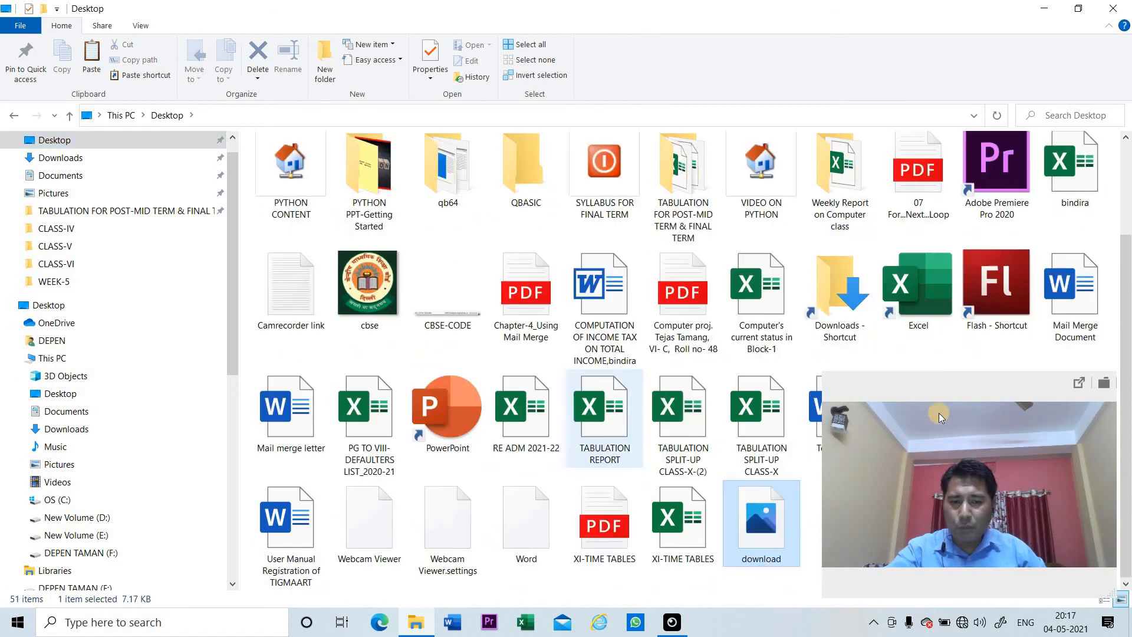
- Minimize the file window and check the pasted download image on the desktop
left_click_drag(954, 384, 904, 330)
left_click_drag(986, 508, 961, 390)
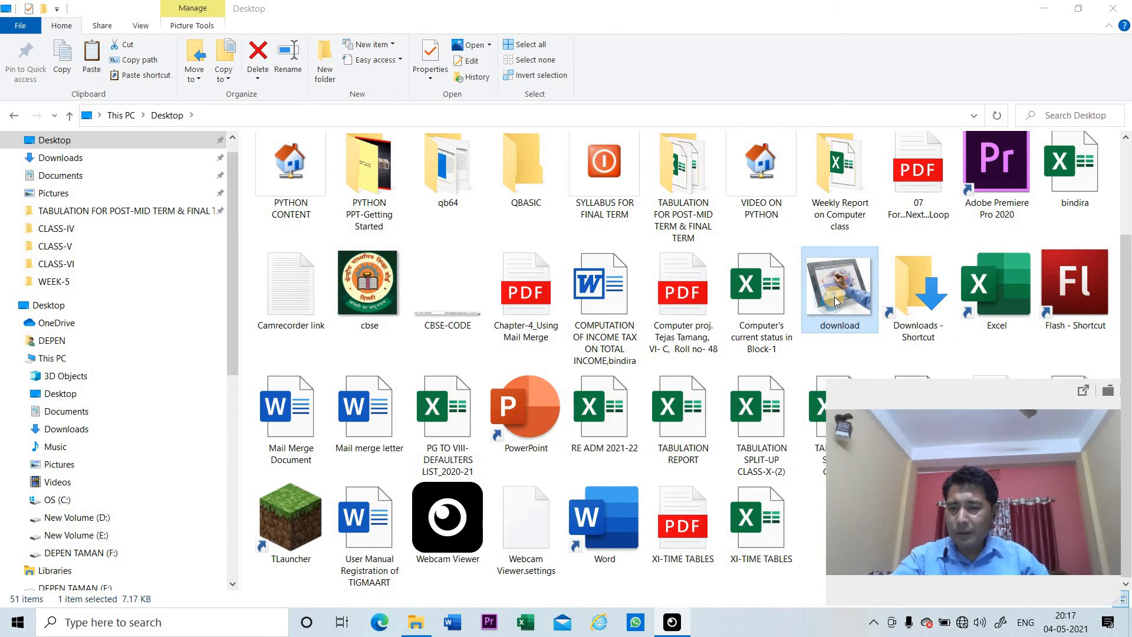
left_click(1041, 13)
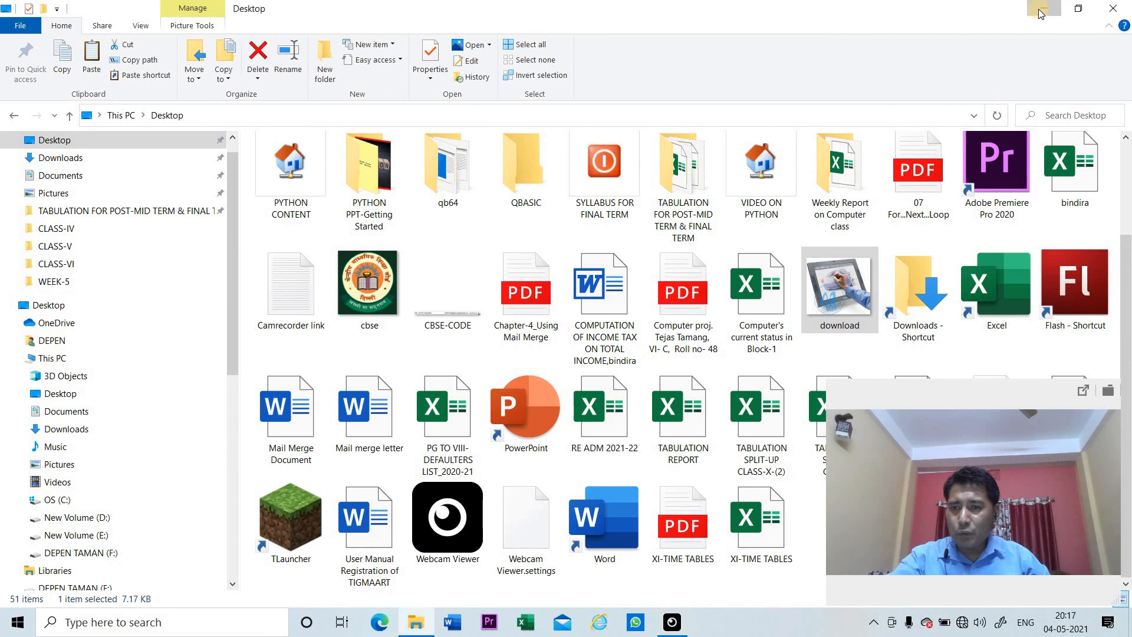
left_click(1040, 13)
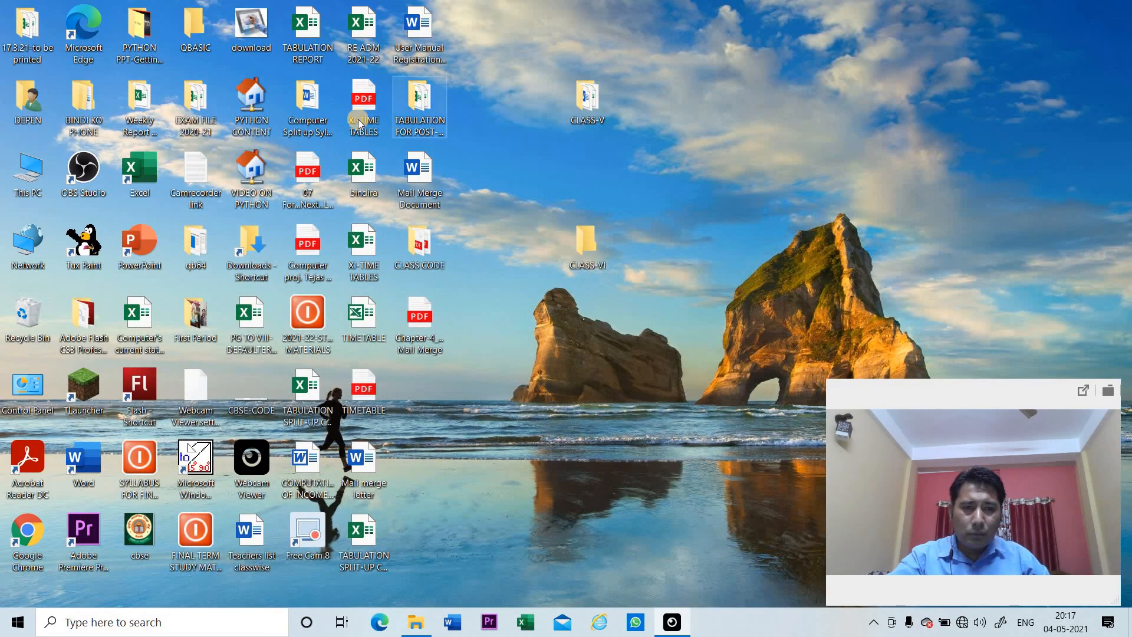
mouse_move(252, 26)
left_mouse_down()
mouse_move(328, 57)
mouse_move(259, 33)
left_mouse_up()
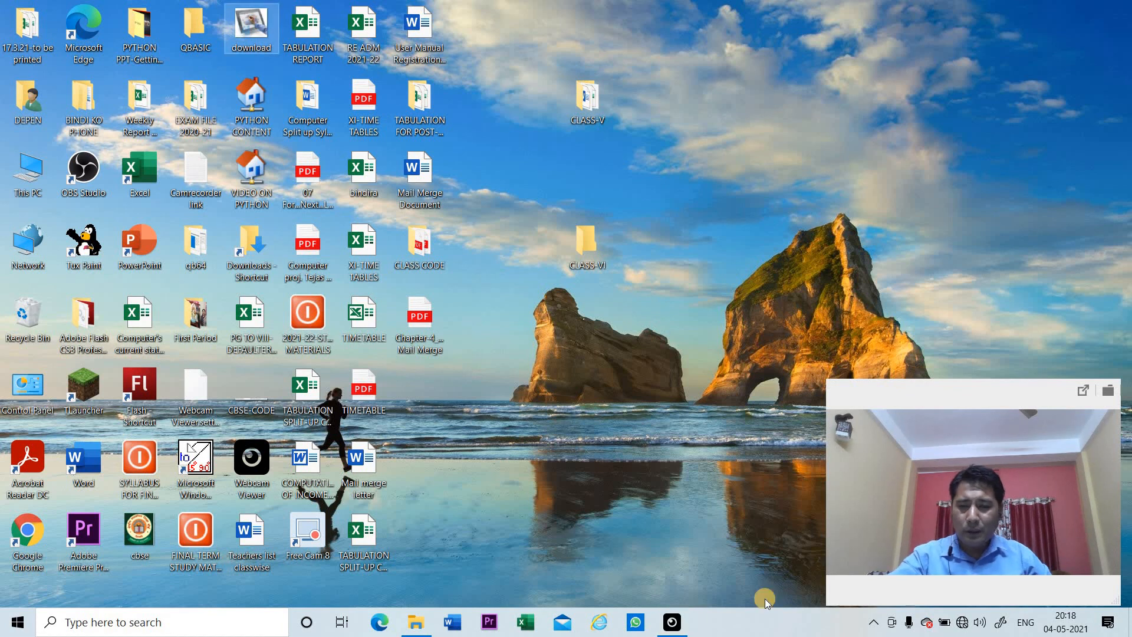
- Reopen the file window, copy the cbse image from the Desktop folder and paste it into the F: drive
left_click(415, 625)
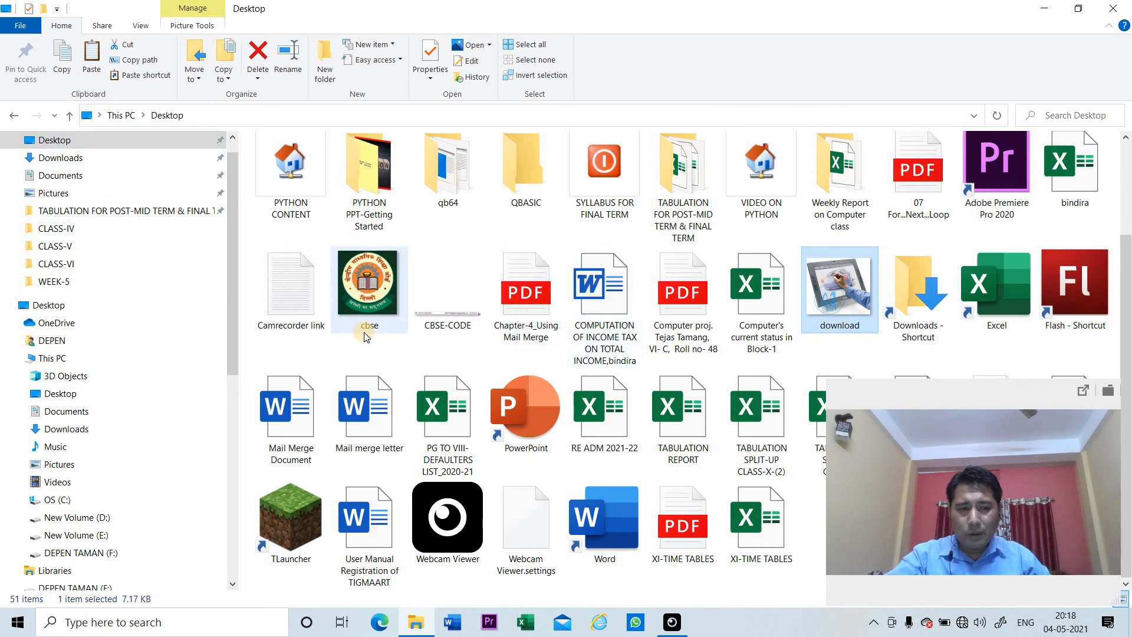
left_click(364, 286)
right_click(364, 286)
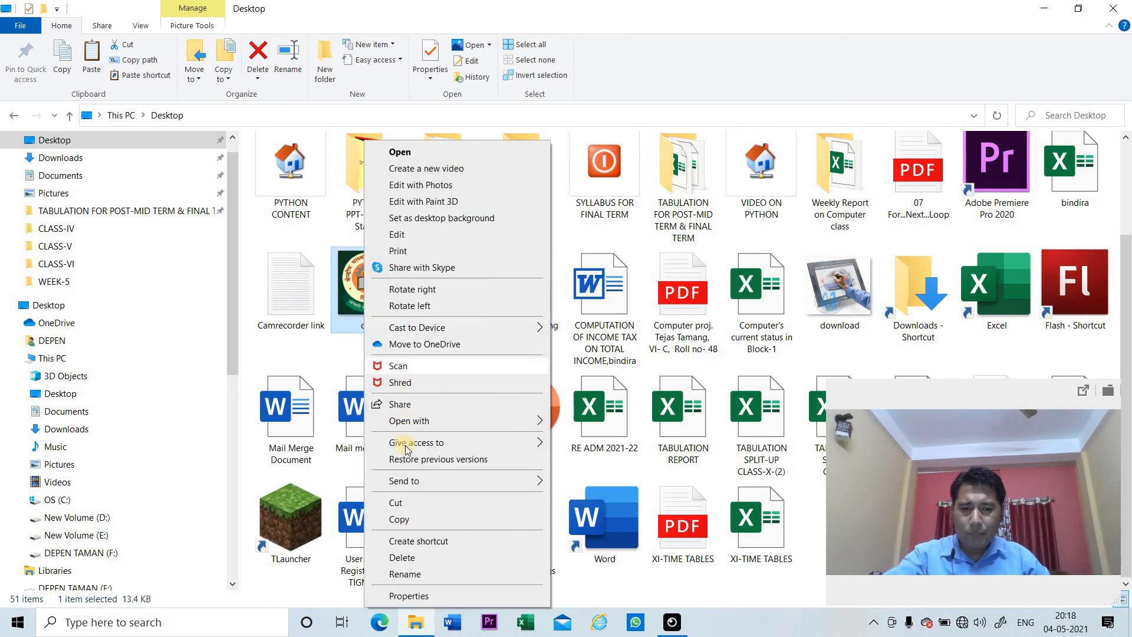
left_click(405, 523)
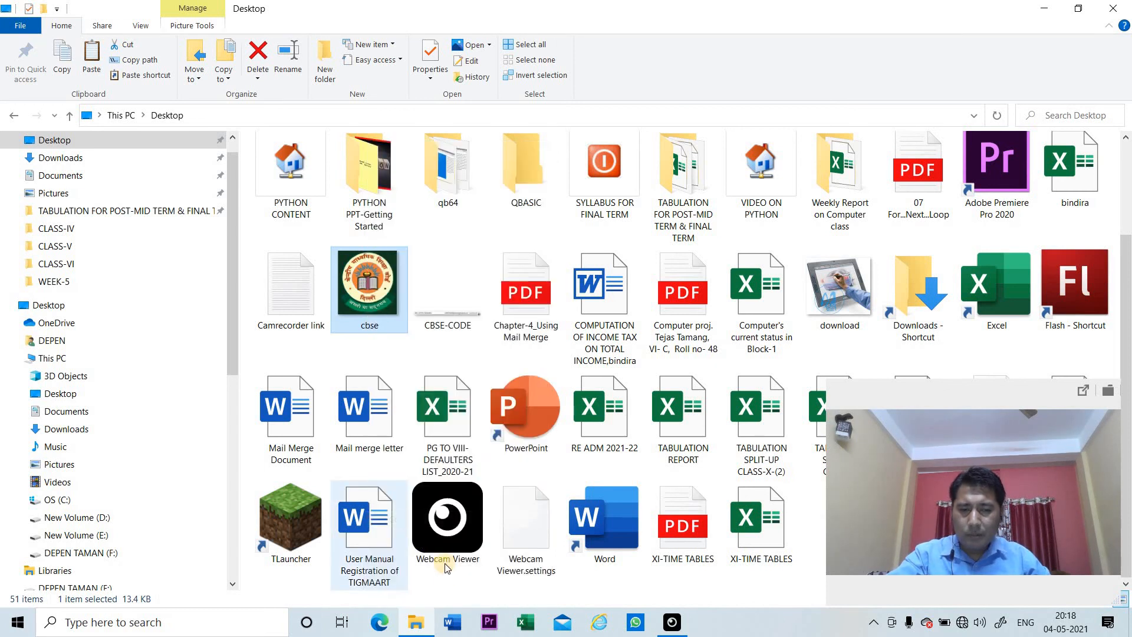
left_click(81, 551)
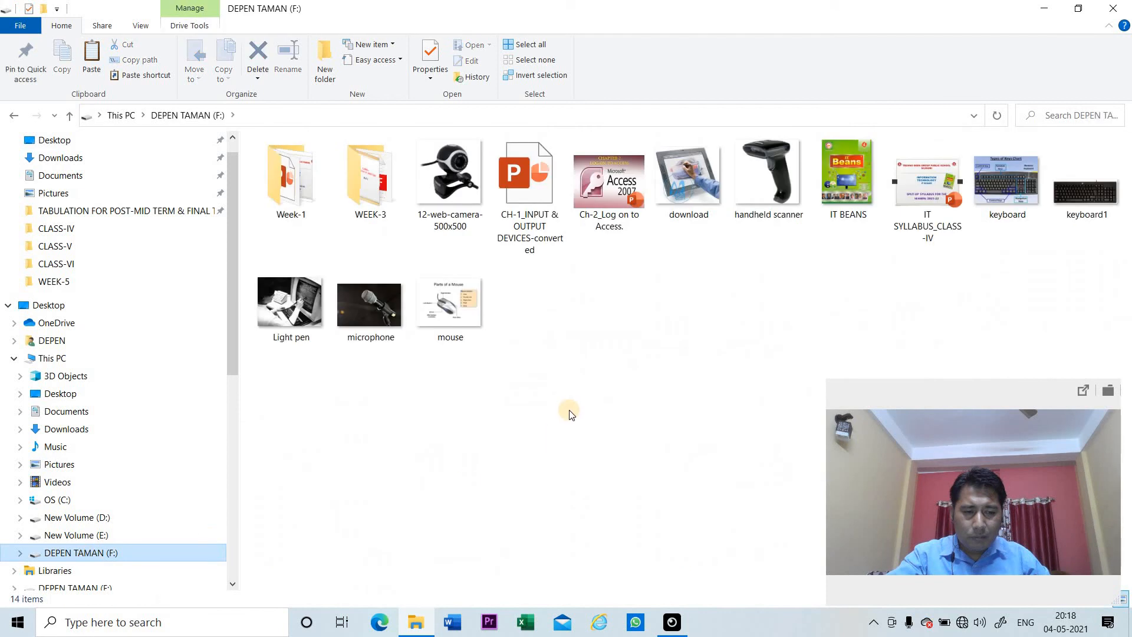
right_click(607, 321)
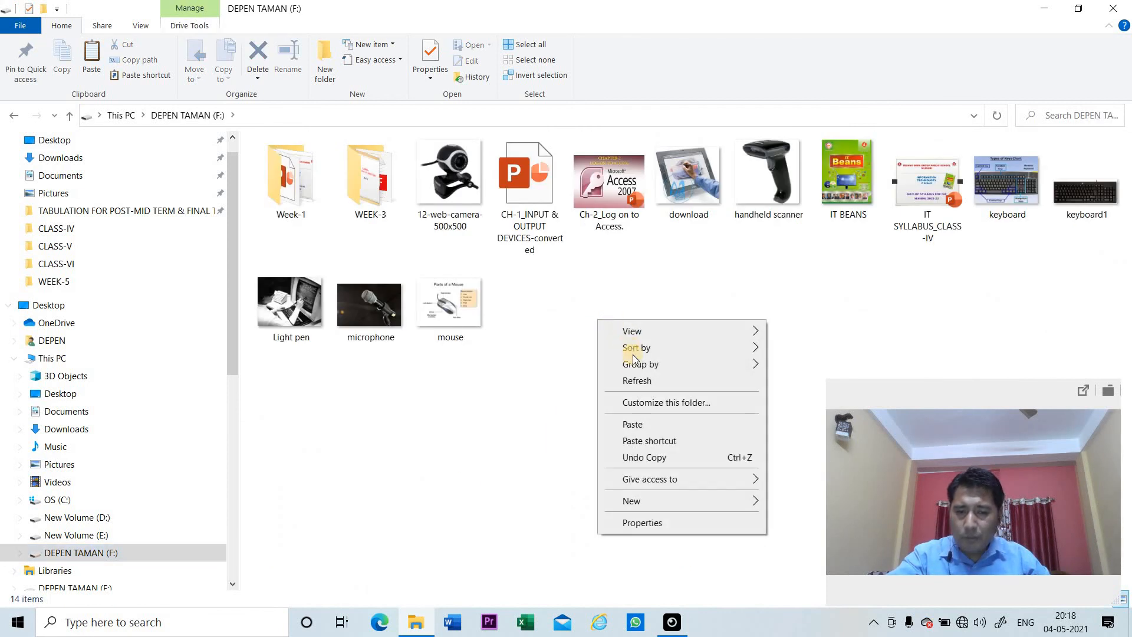
left_click(626, 423)
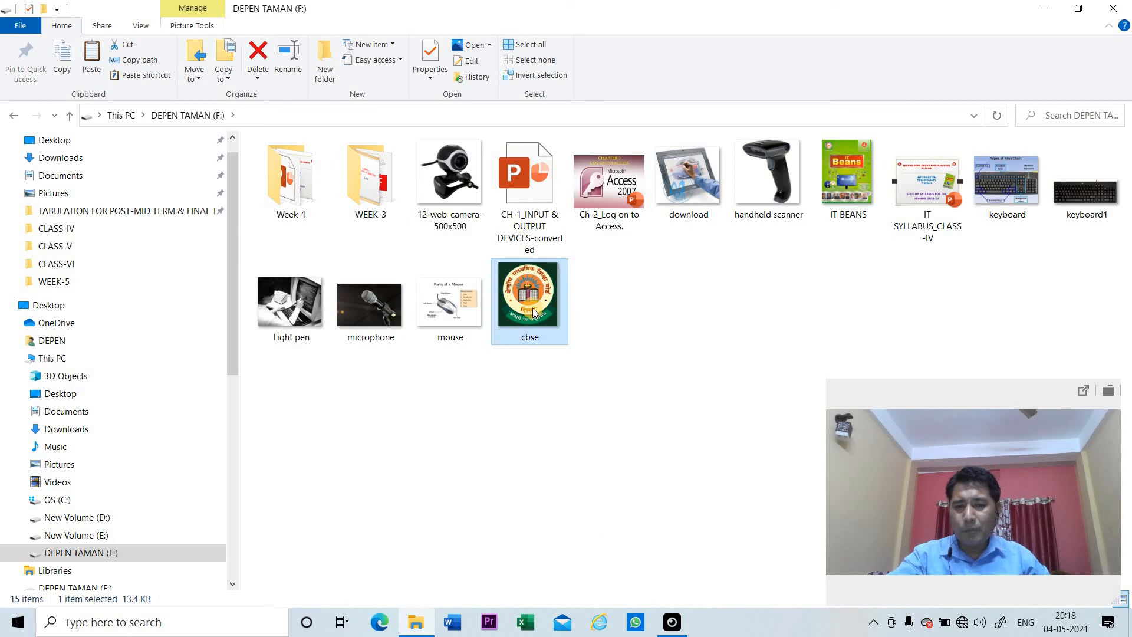
left_click_drag(533, 308, 556, 326)
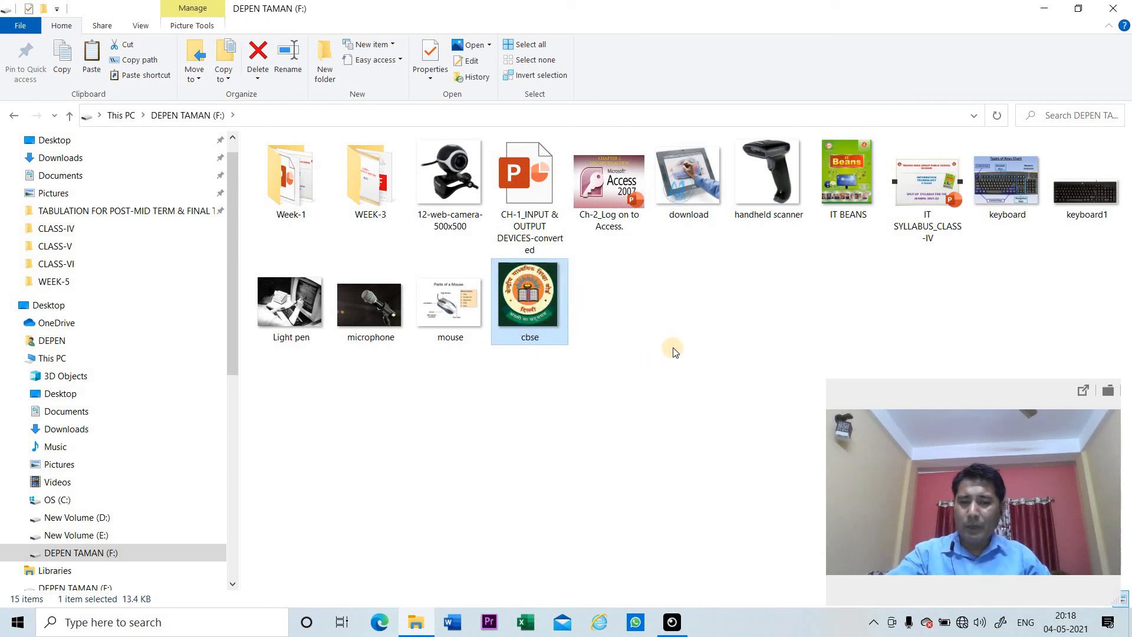